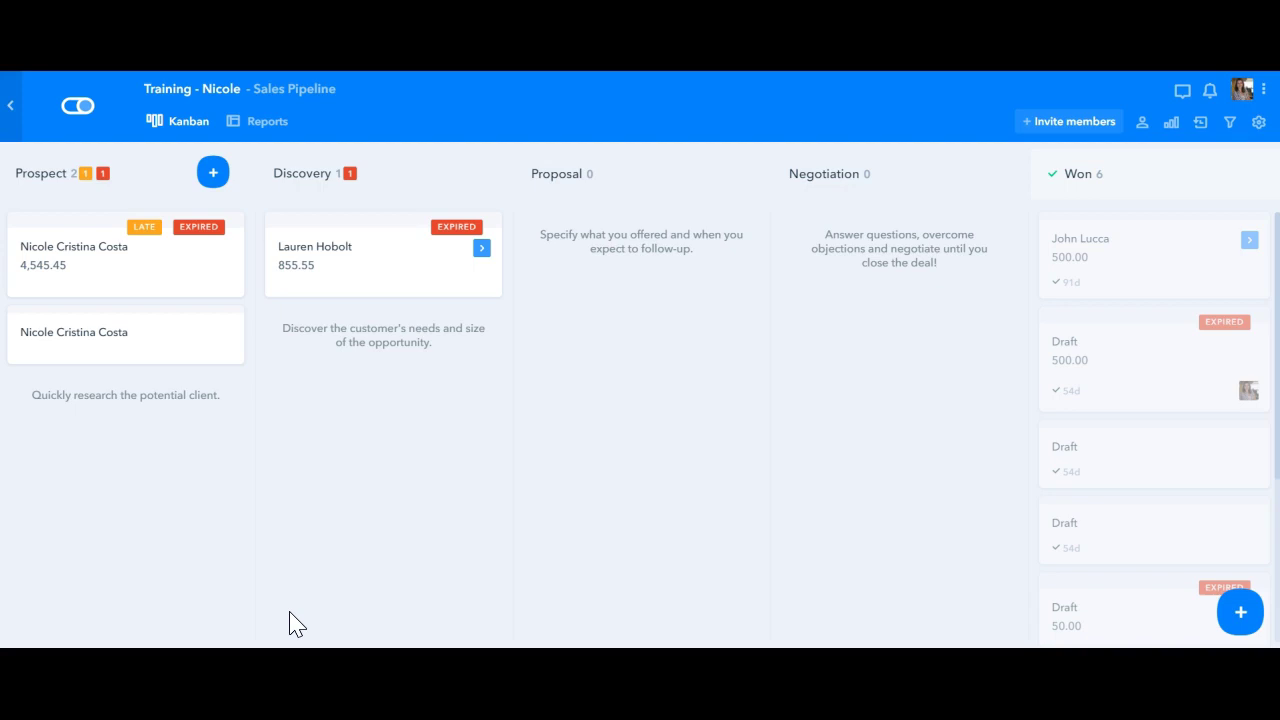
# Step: Open the second card in the Prospect phase and review which top buttons are enabled for the pipe
pyautogui.click(427, 580)
pyautogui.click(189, 334)
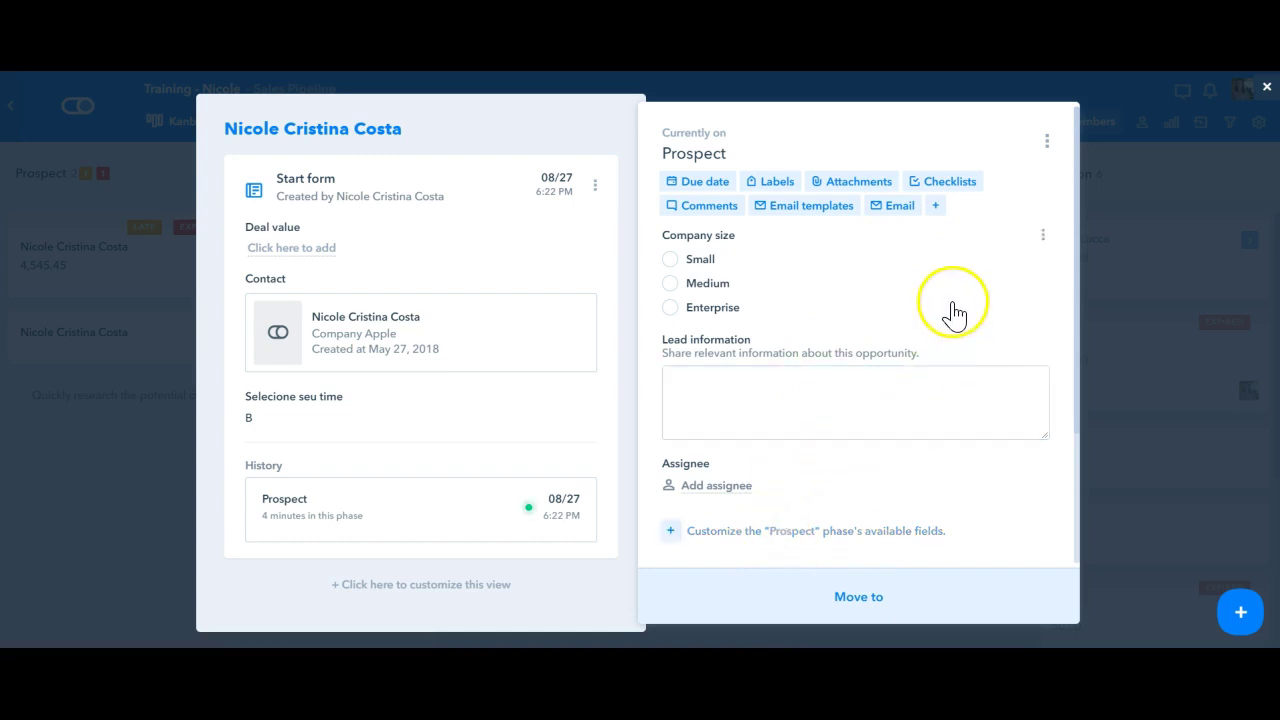
pyautogui.click(937, 207)
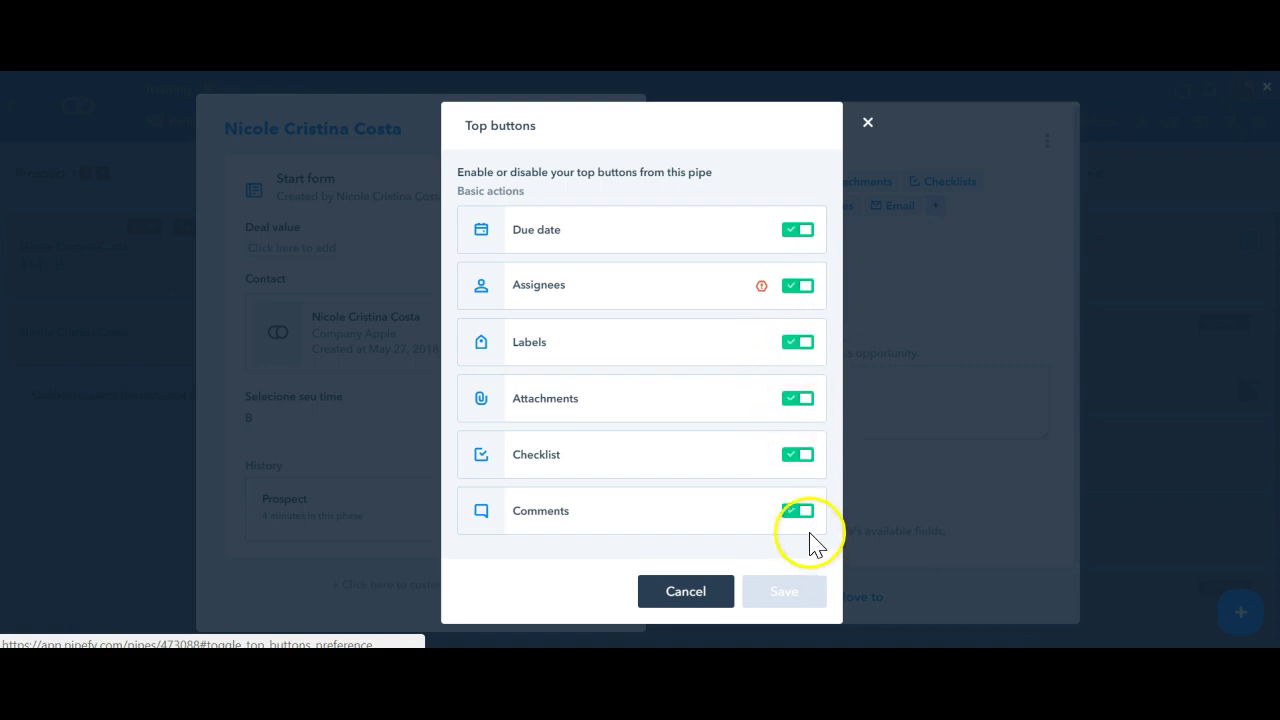
pyautogui.click(868, 126)
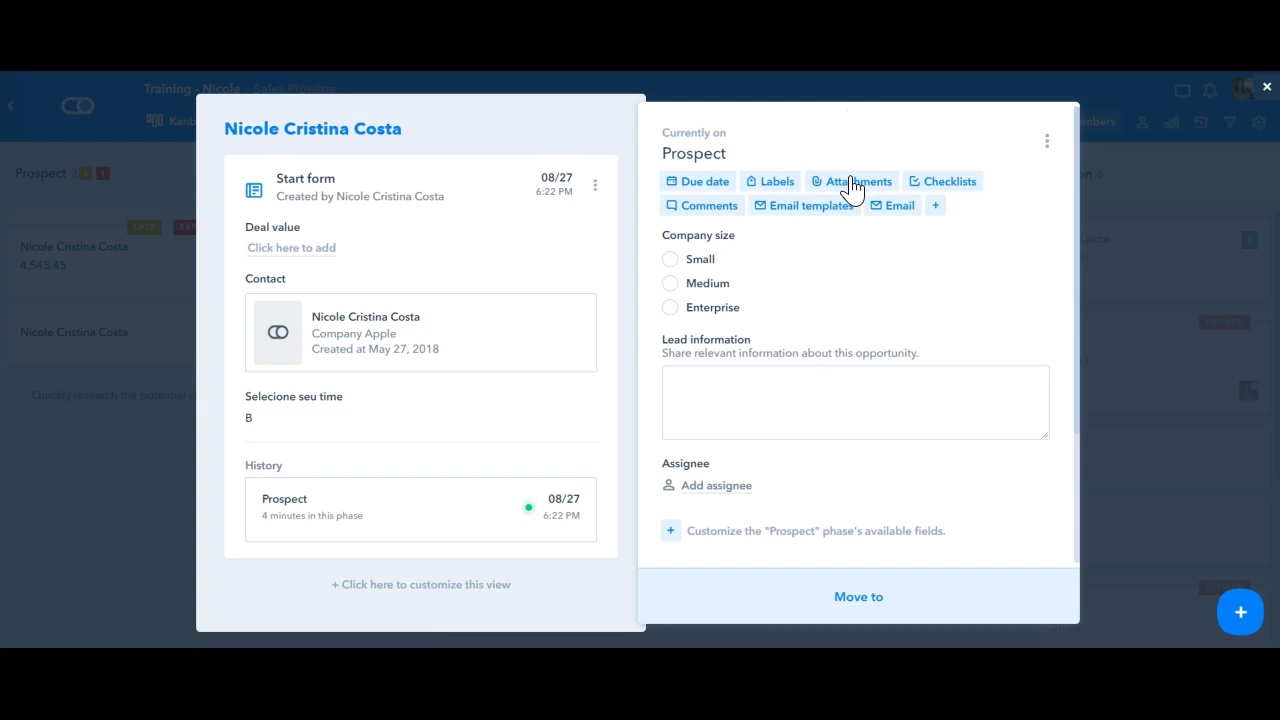
# Step: Examine the standard and advanced field types available for customizing the Prospect phase
pyautogui.click(853, 548)
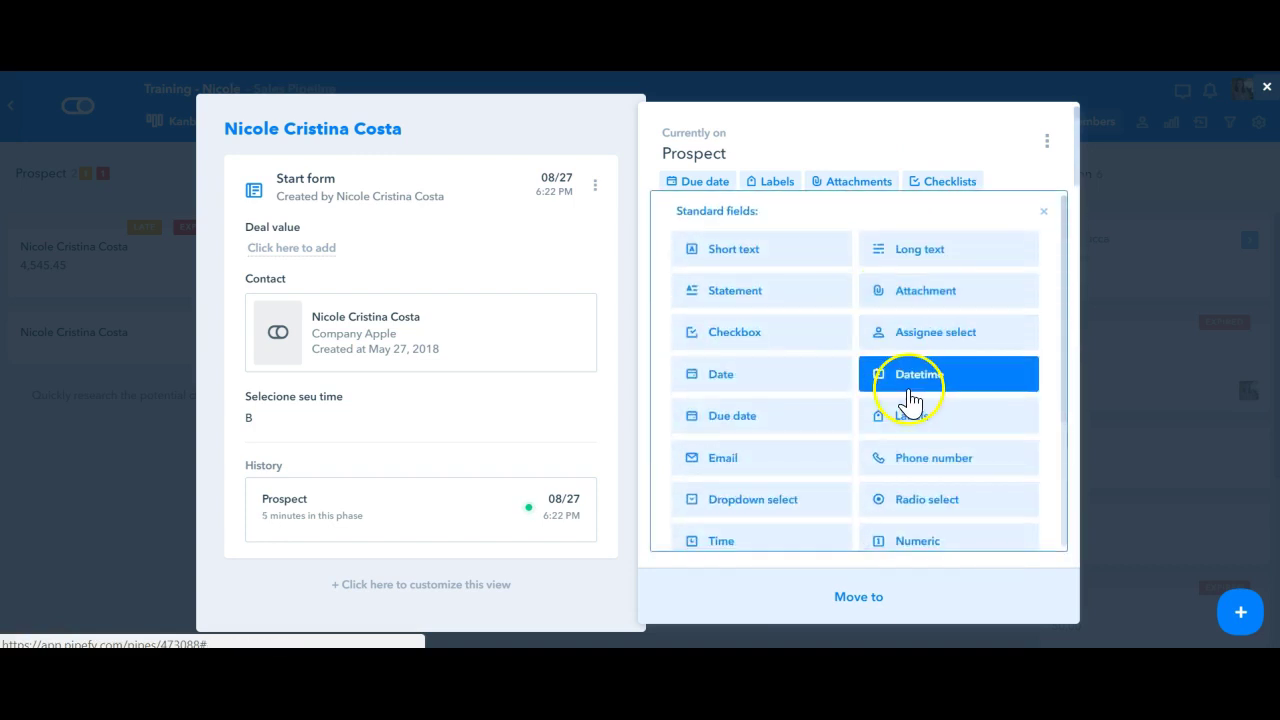
pyautogui.click(912, 376)
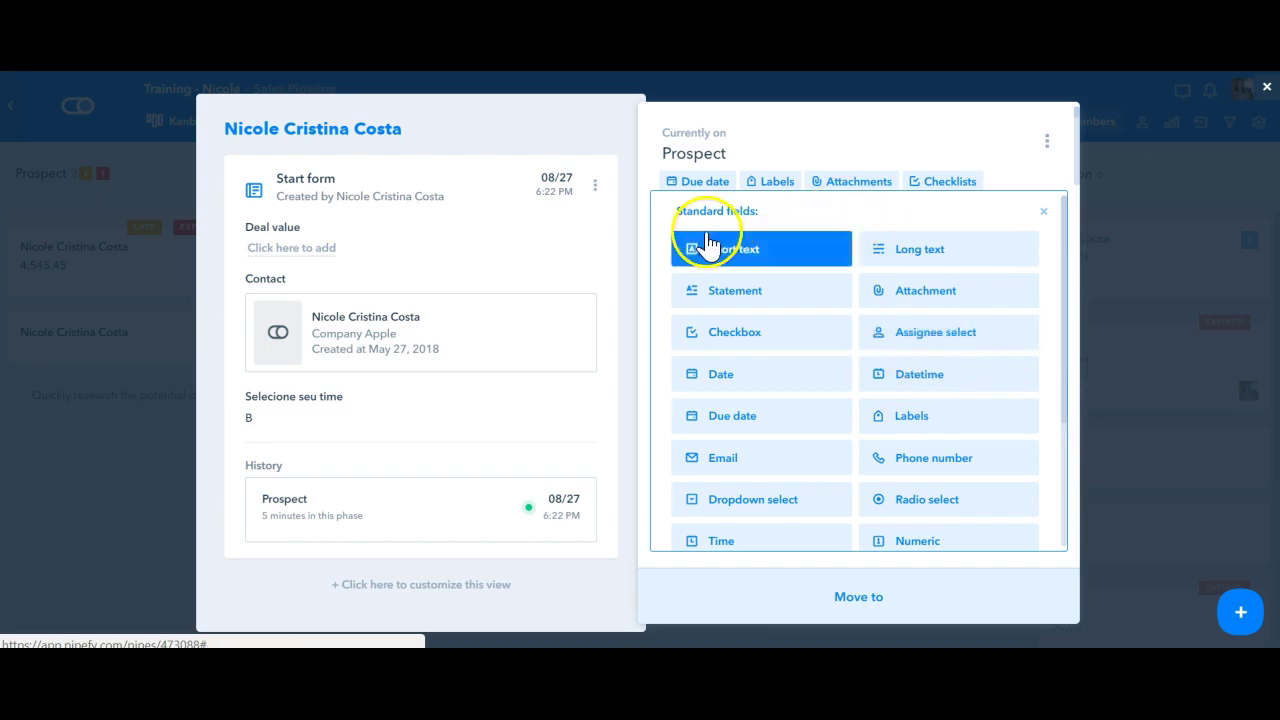
pyautogui.scroll(-2, 908, 352)
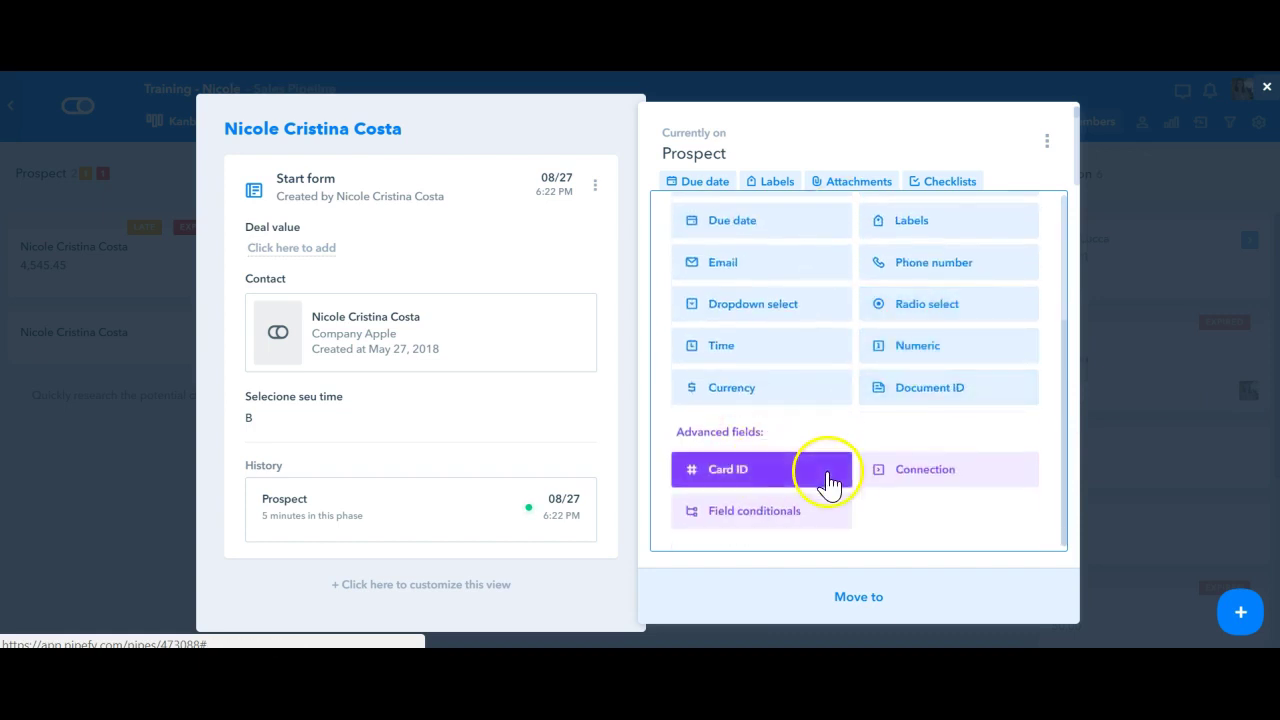
pyautogui.click(716, 521)
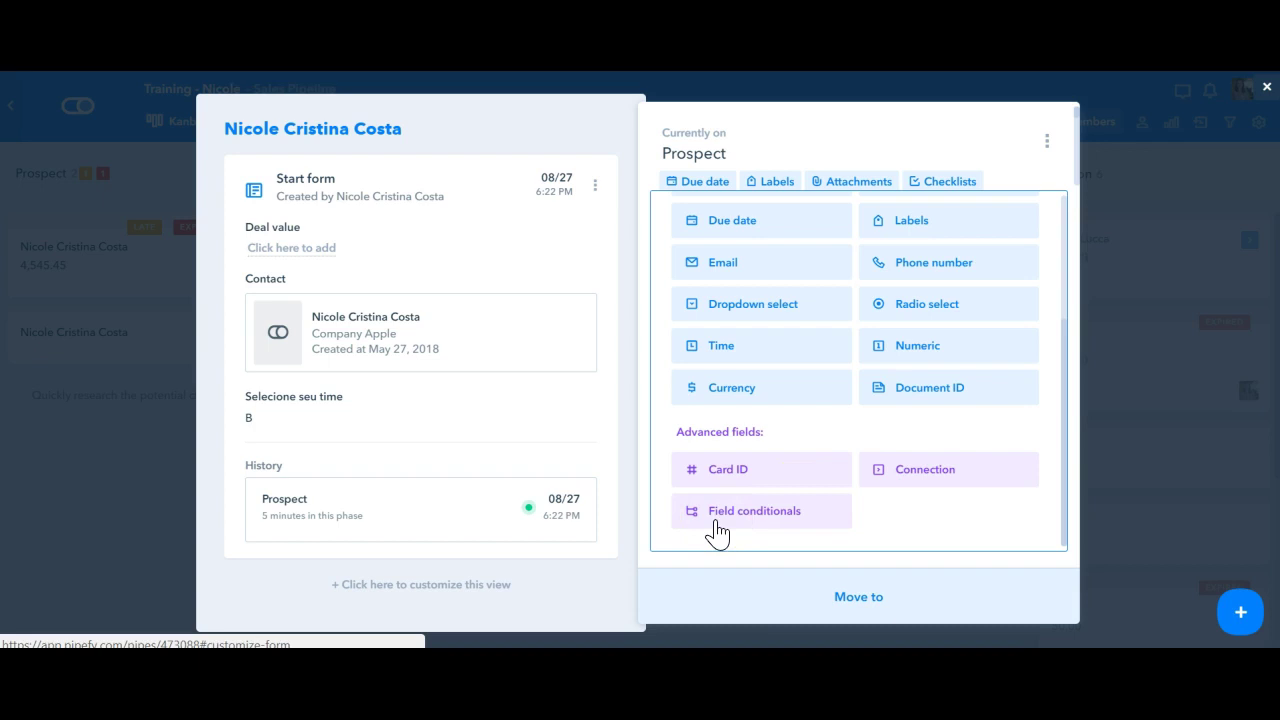
pyautogui.click(894, 467)
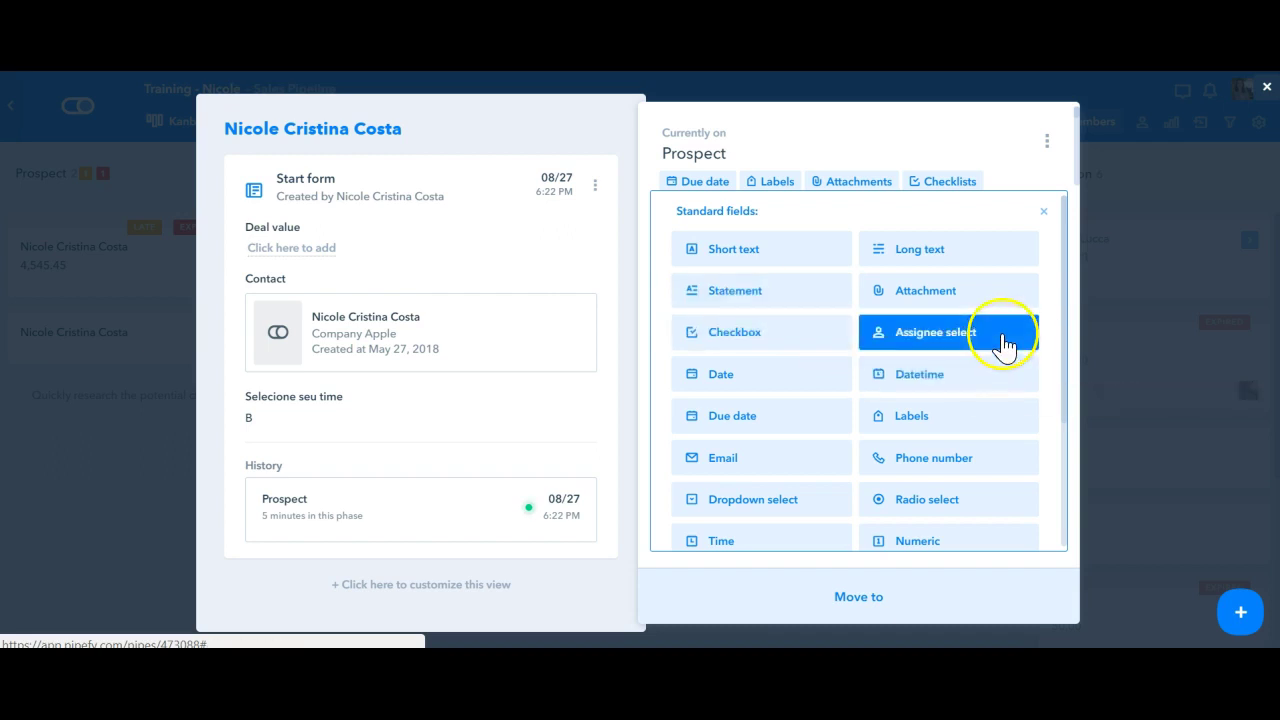
pyautogui.scroll(-1, 1003, 345)
pyautogui.scroll(1, 986, 363)
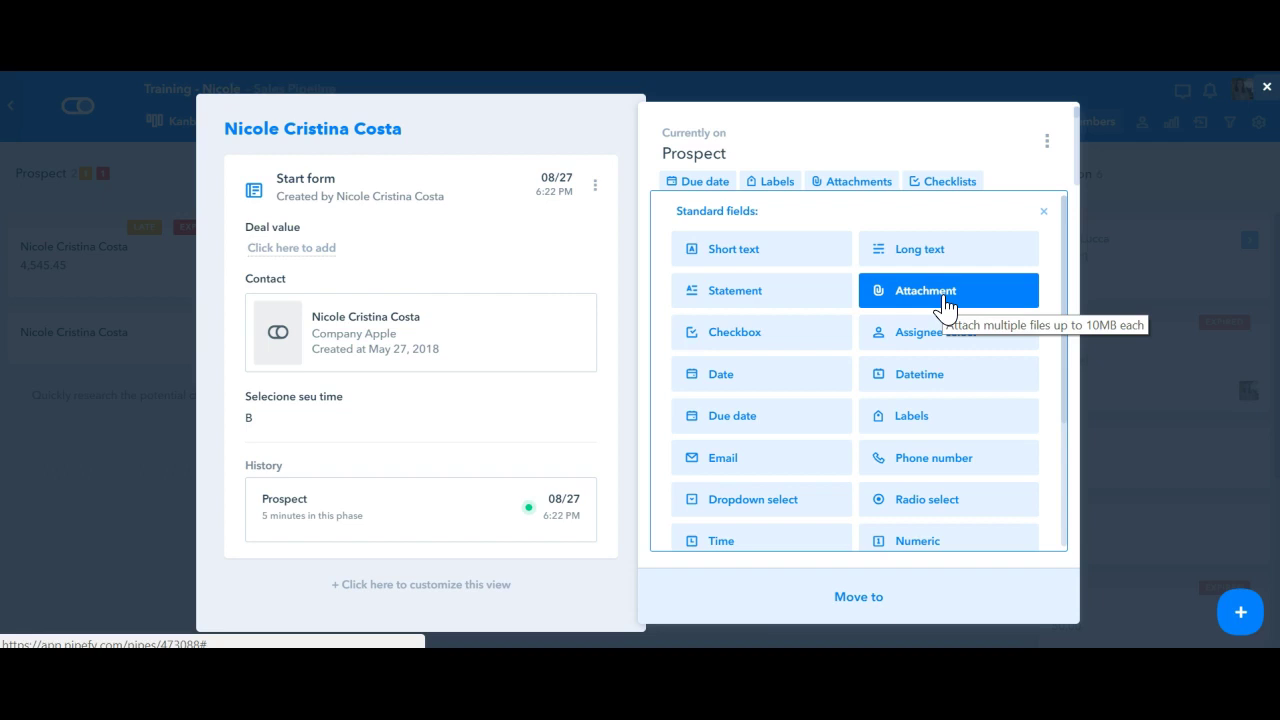
# Step: Start a new Attachment field for the Prospect phase and enable its custom validation
pyautogui.click(945, 303)
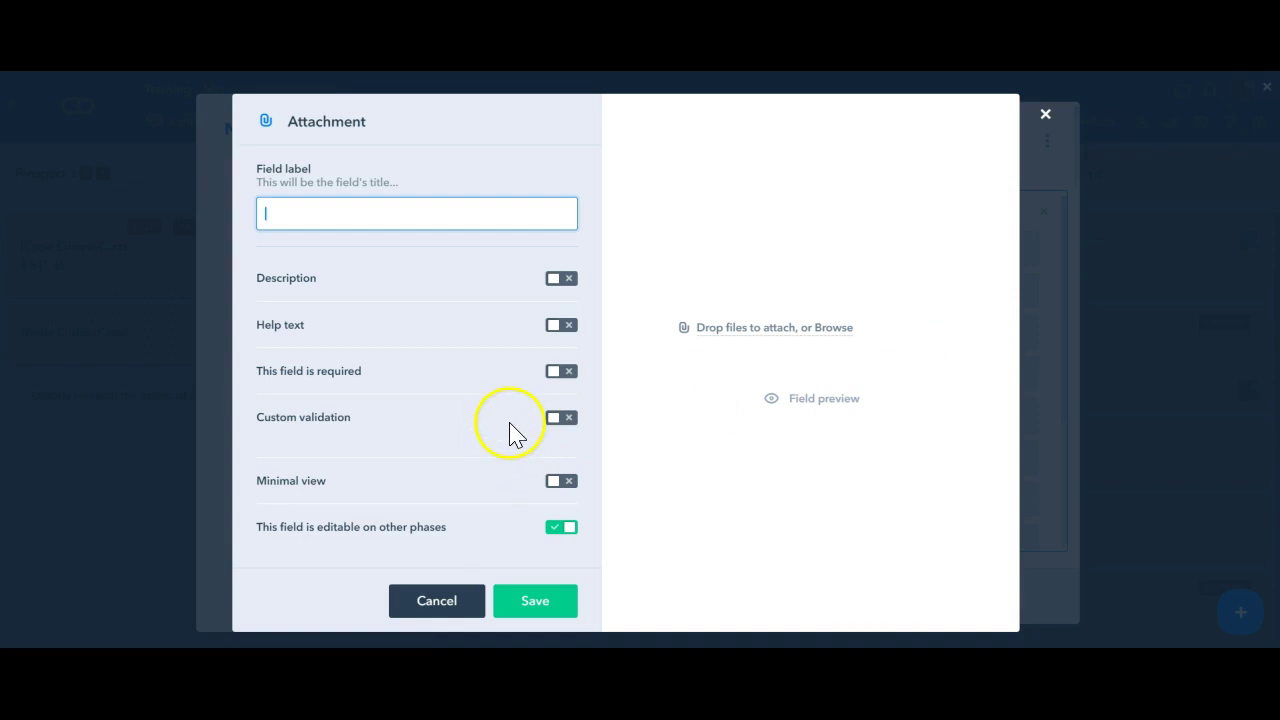
pyautogui.click(562, 420)
pyautogui.scroll(-1, 480, 427)
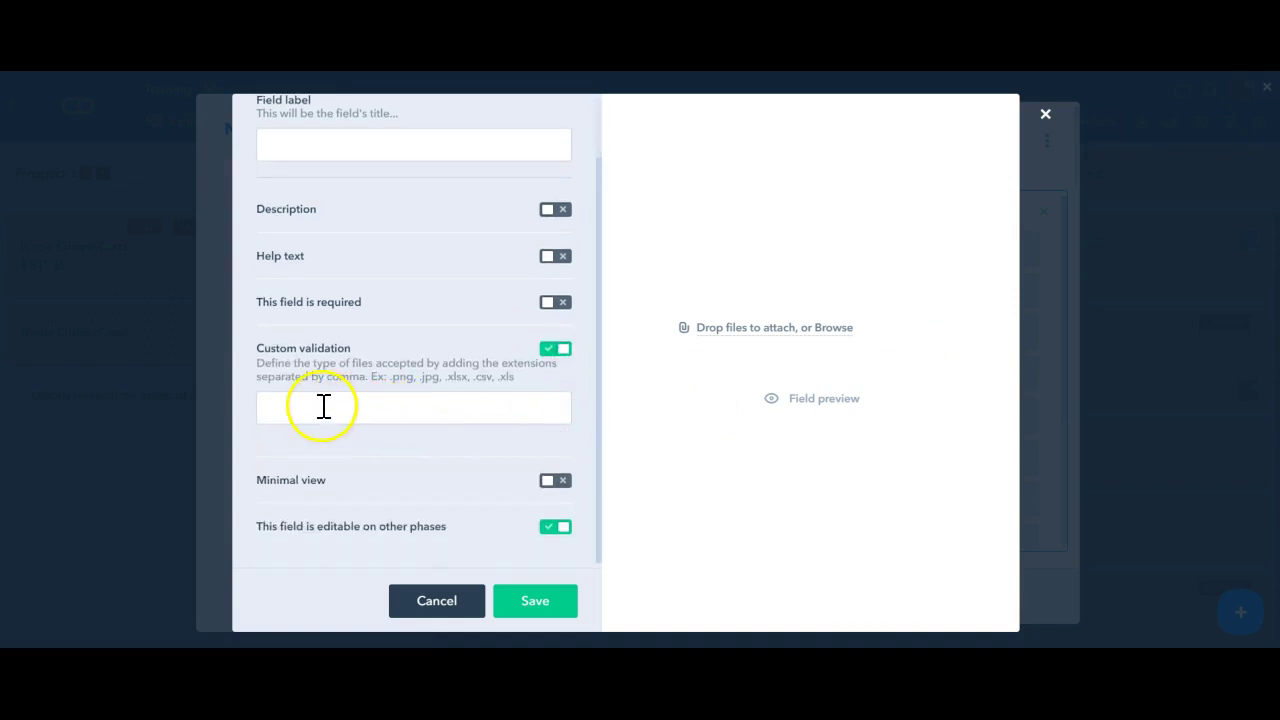
pyautogui.click(384, 409)
pyautogui.scroll(1, 437, 373)
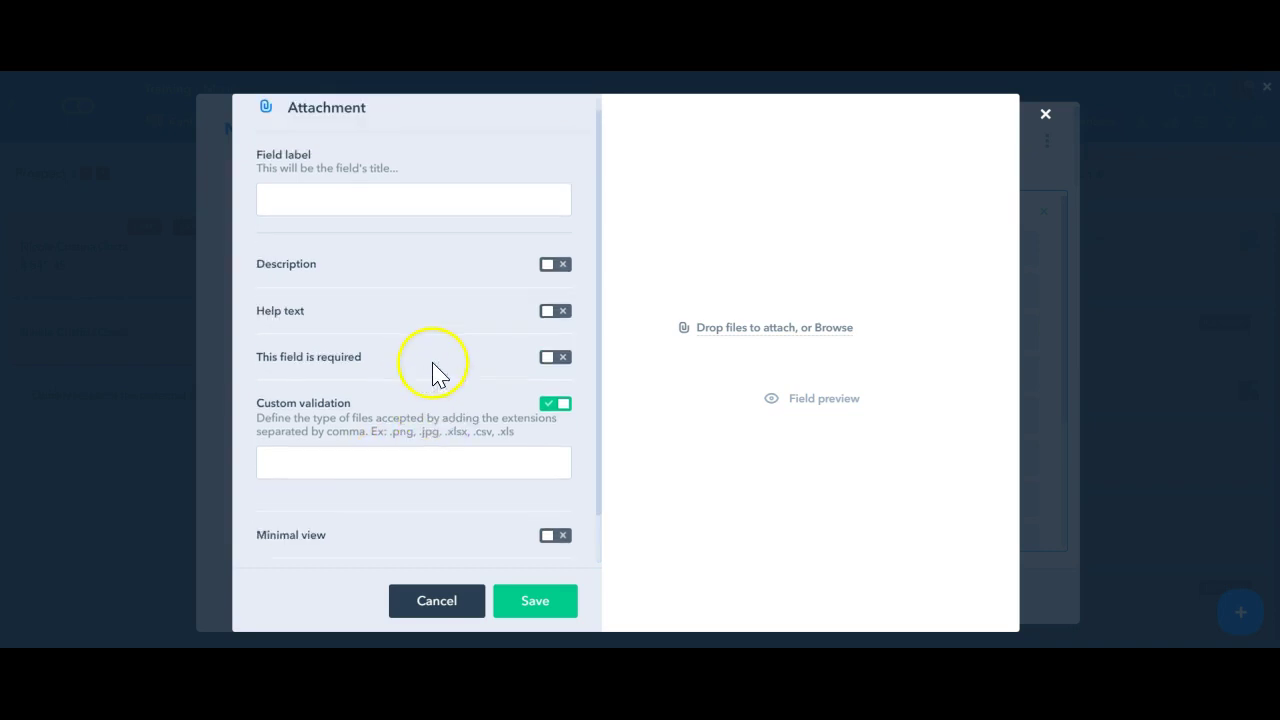
# Step: Enable the attachment field's description with the text "description" and set its field label to "Title"
pyautogui.click(558, 279)
pyautogui.click(349, 320)
pyautogui.write('description')
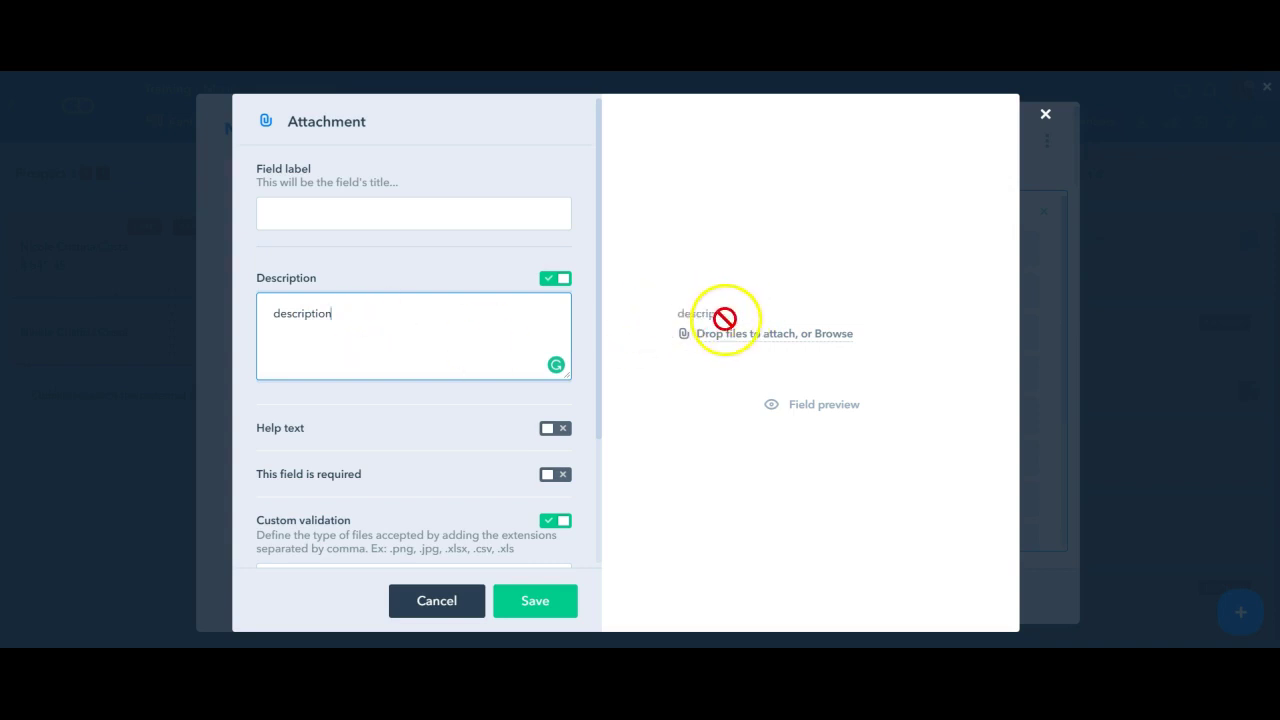
pyautogui.click(325, 209)
pyautogui.write('Title')
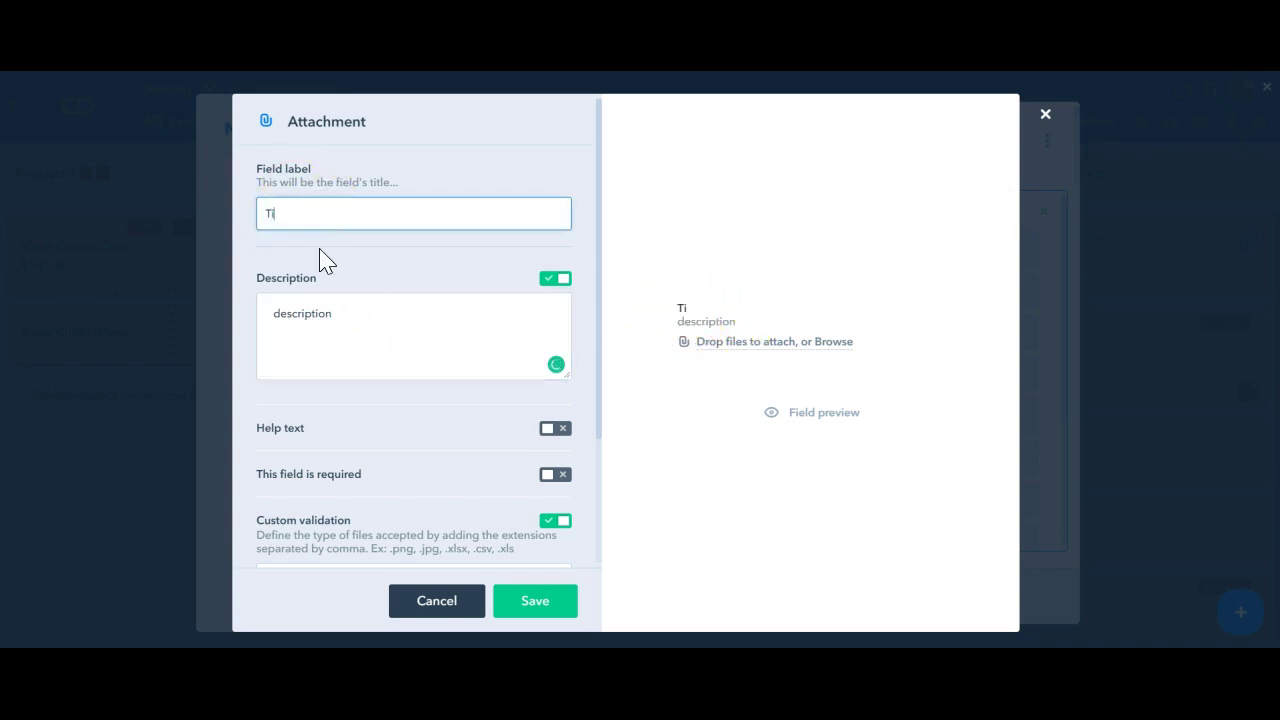
pyautogui.click(710, 344)
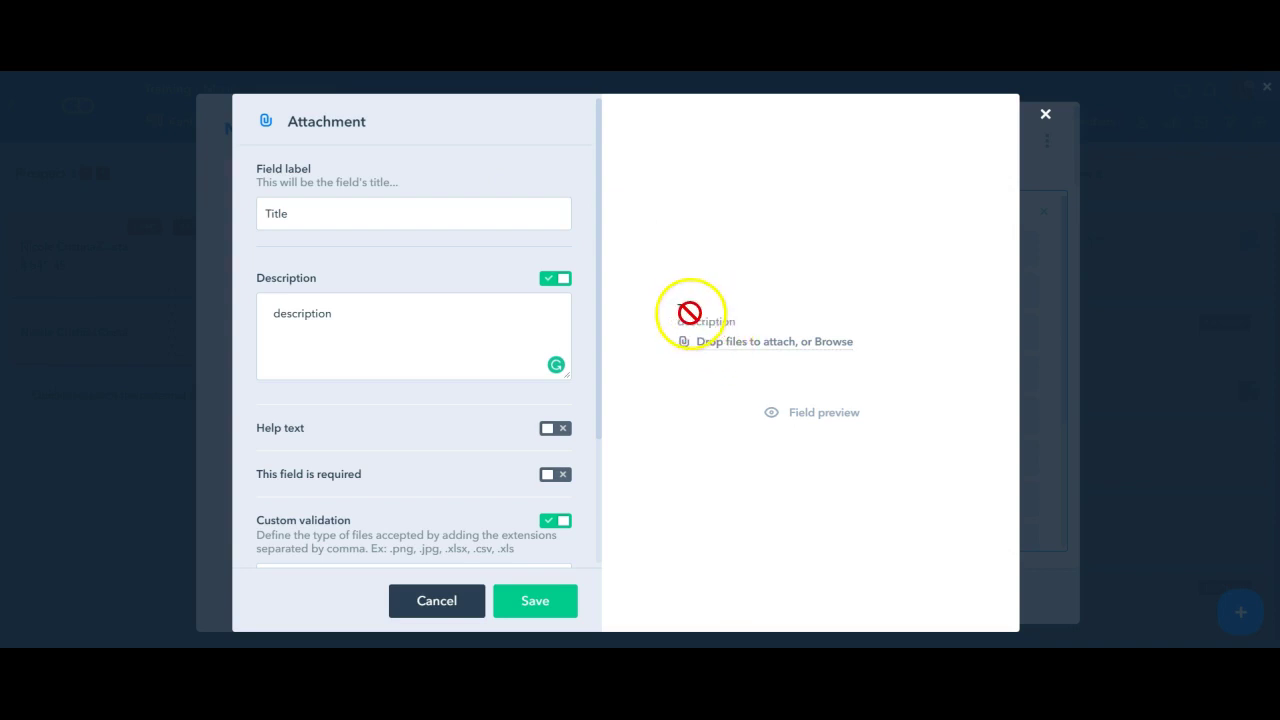
# Step: Enable help text for the attachment field and enter "help text"
pyautogui.click(556, 430)
pyautogui.scroll(-1, 474, 388)
pyautogui.click(474, 388)
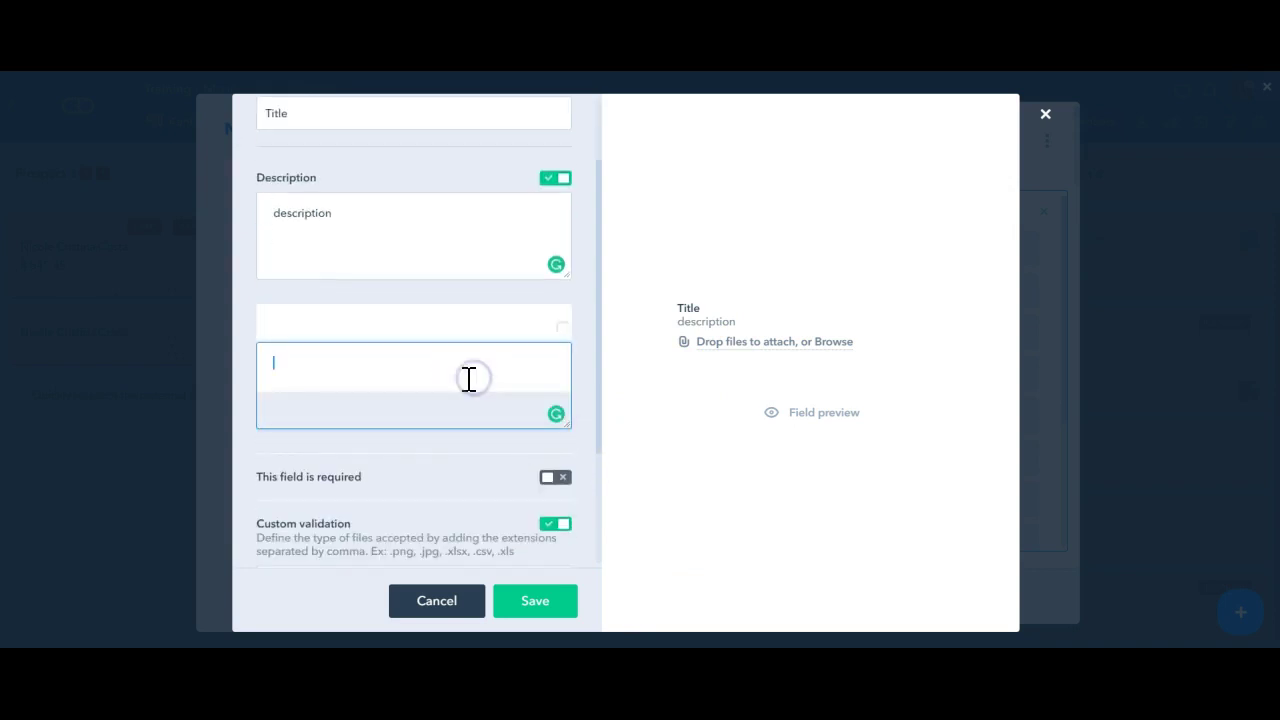
pyautogui.write('hekp')
pyautogui.press('BackSpace')
pyautogui.press('BackSpace')
pyautogui.write('lp text')
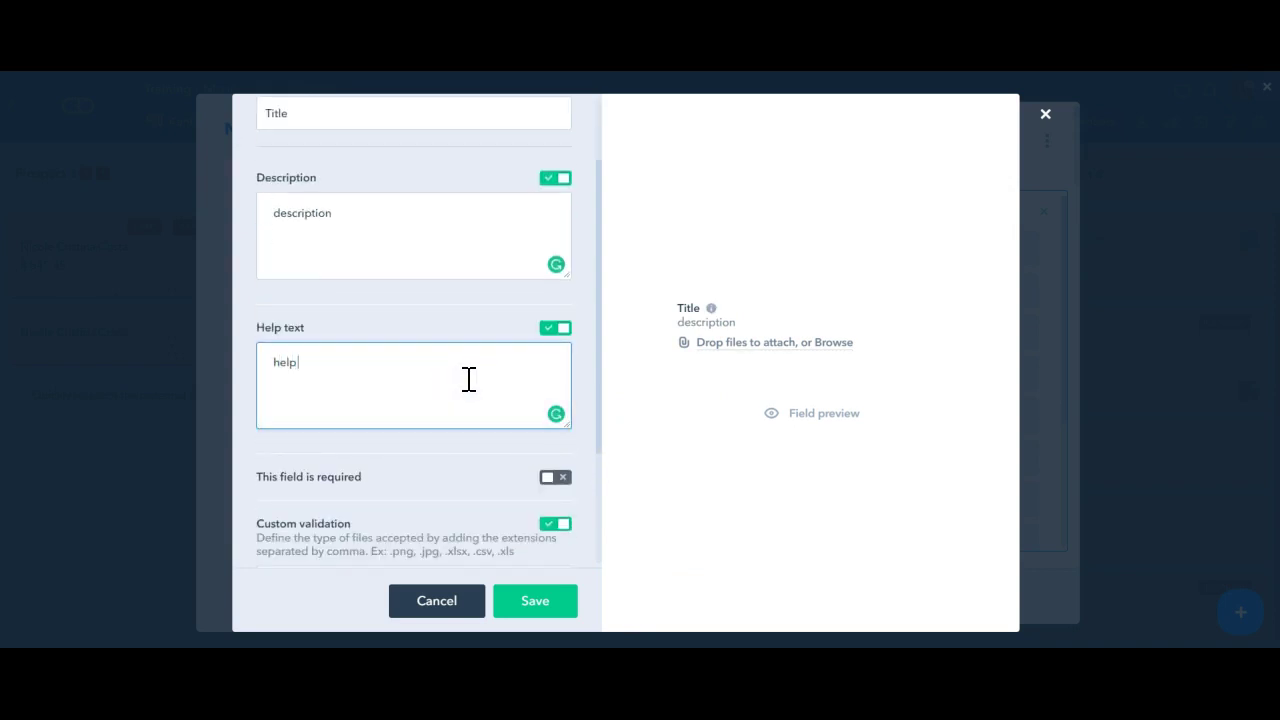
pyautogui.click(481, 360)
pyautogui.moveTo(481, 360); pyautogui.dragTo(582, 426)
pyautogui.scroll(-2, 574, 380)
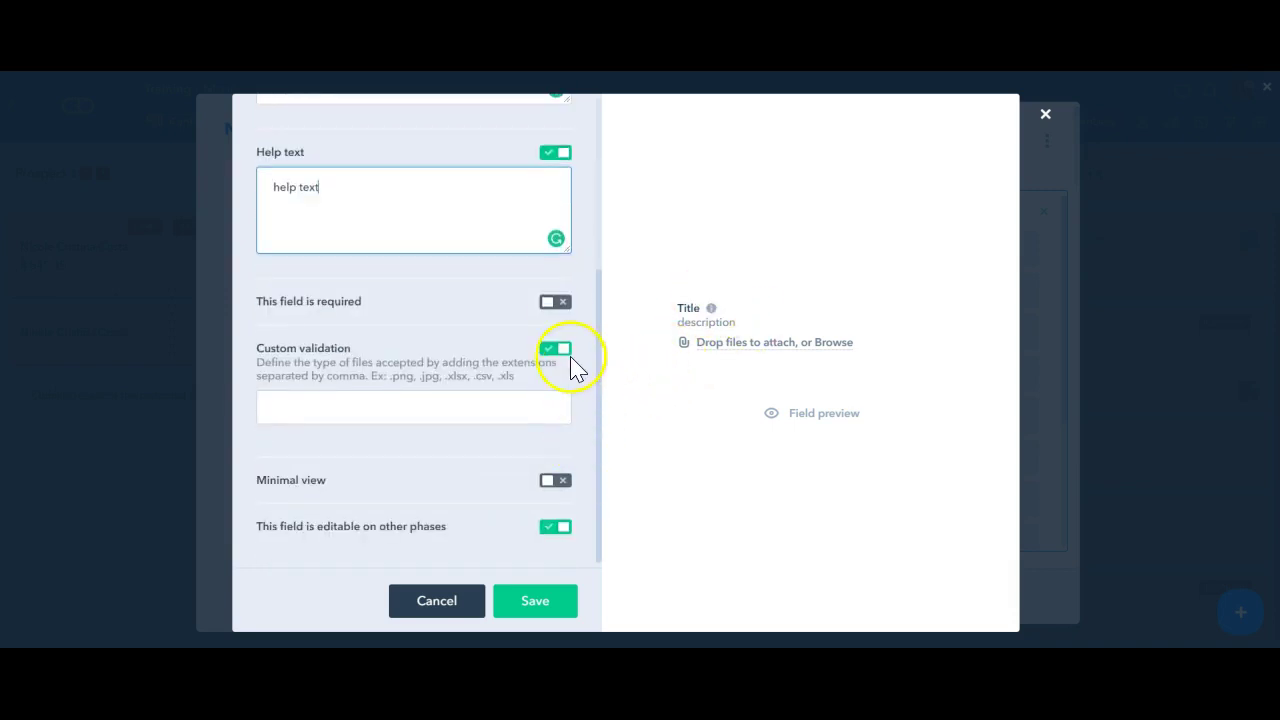
# Step: Try the required option and the minimal view on the attachment field, checking the field preview
pyautogui.click(558, 308)
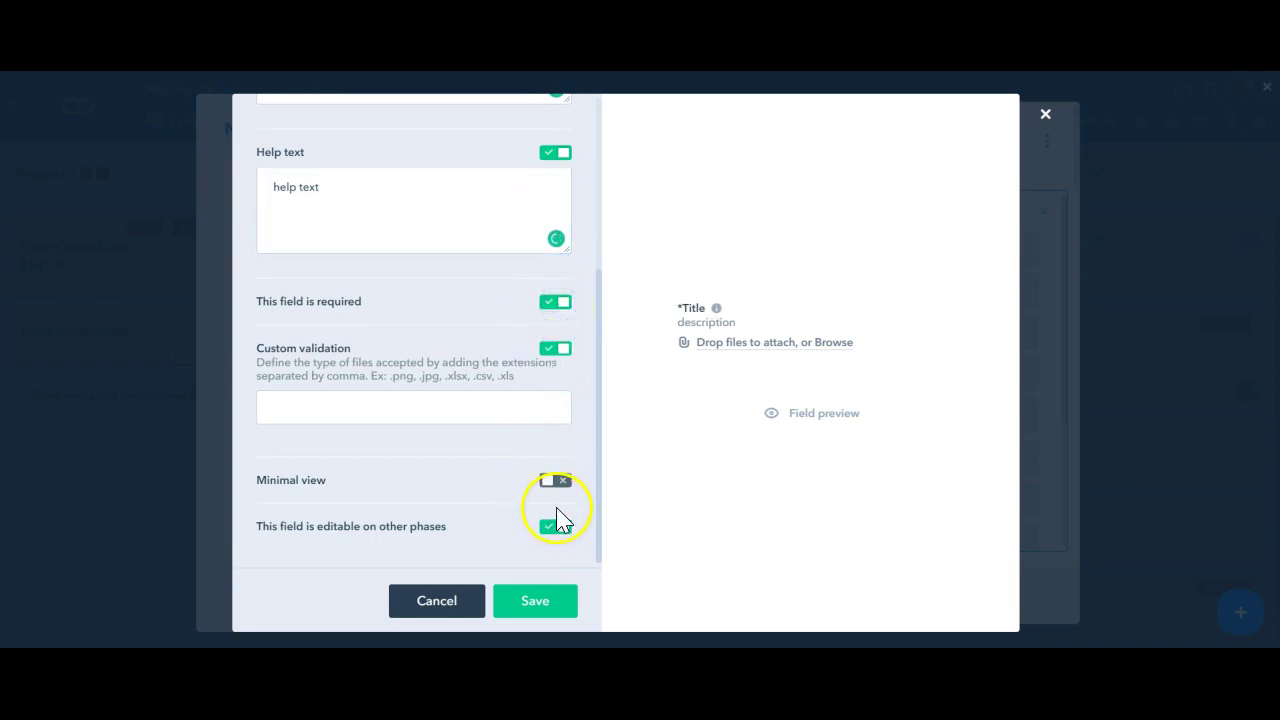
pyautogui.click(556, 482)
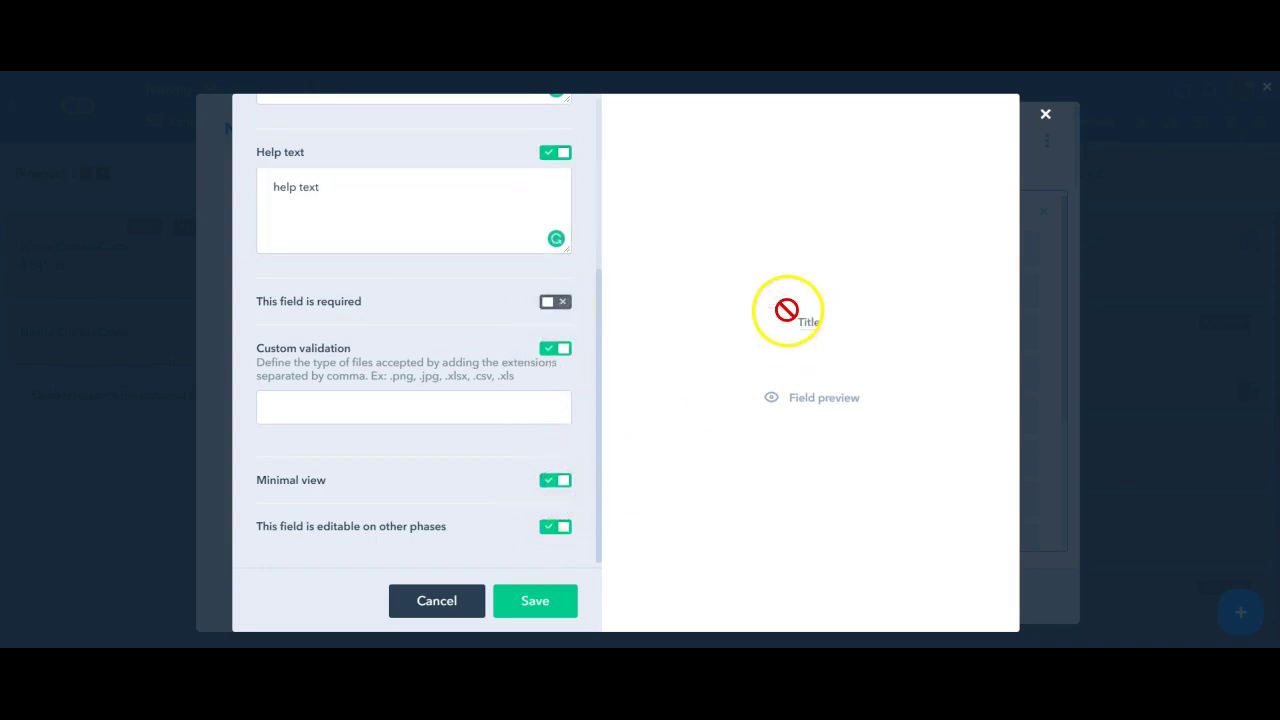
pyautogui.moveTo(787, 310); pyautogui.dragTo(631, 523)
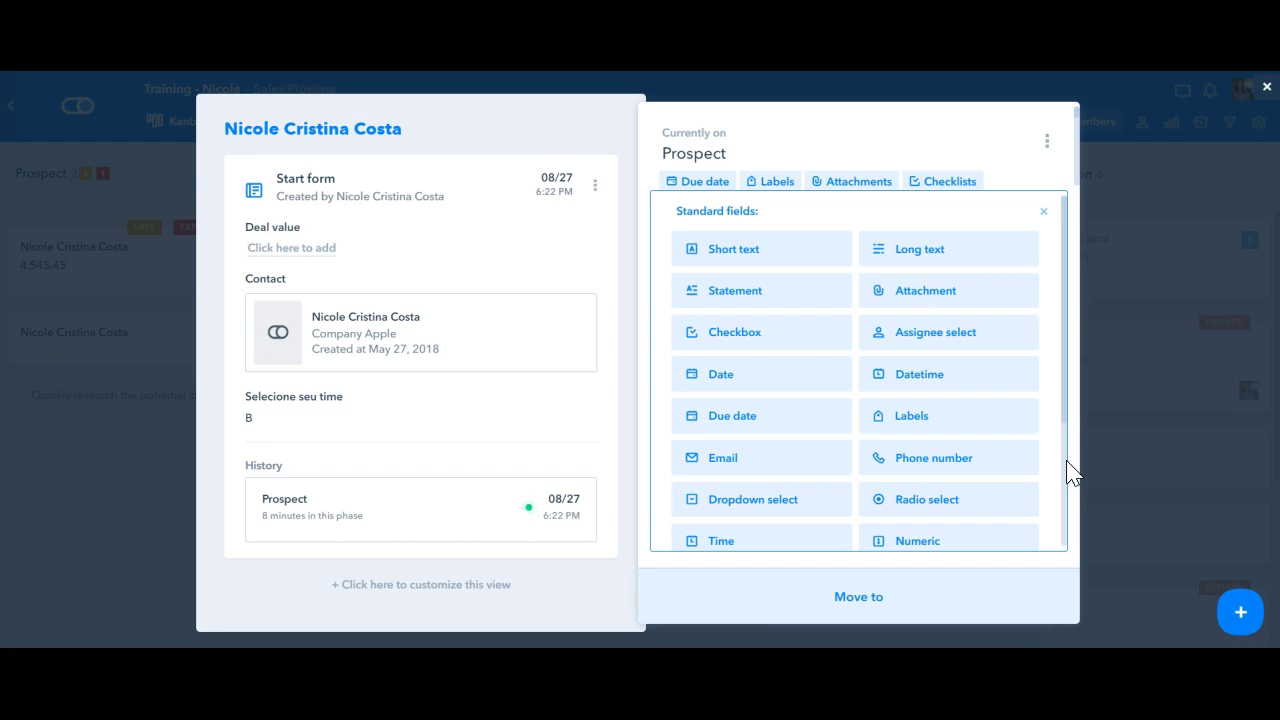
# Step: Review the remaining phase field types, including Document ID, Radio select and Dropdown select
pyautogui.scroll(-3, 908, 435)
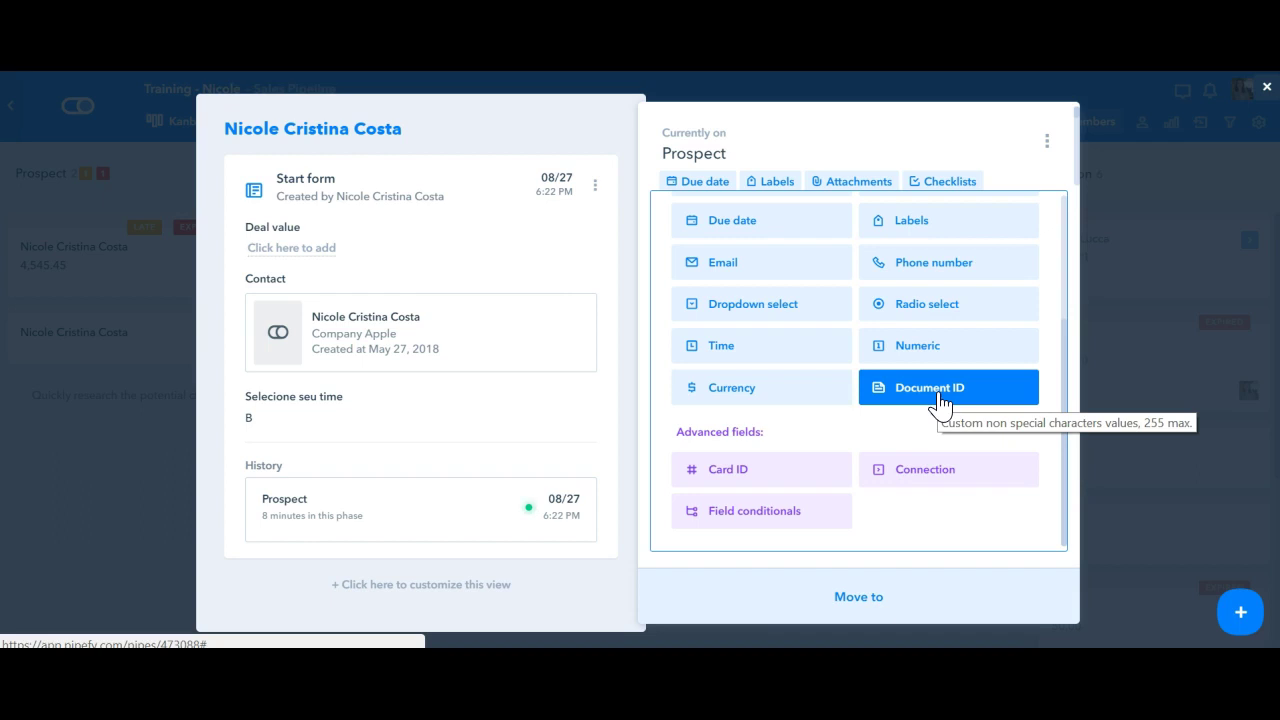
pyautogui.click(950, 401)
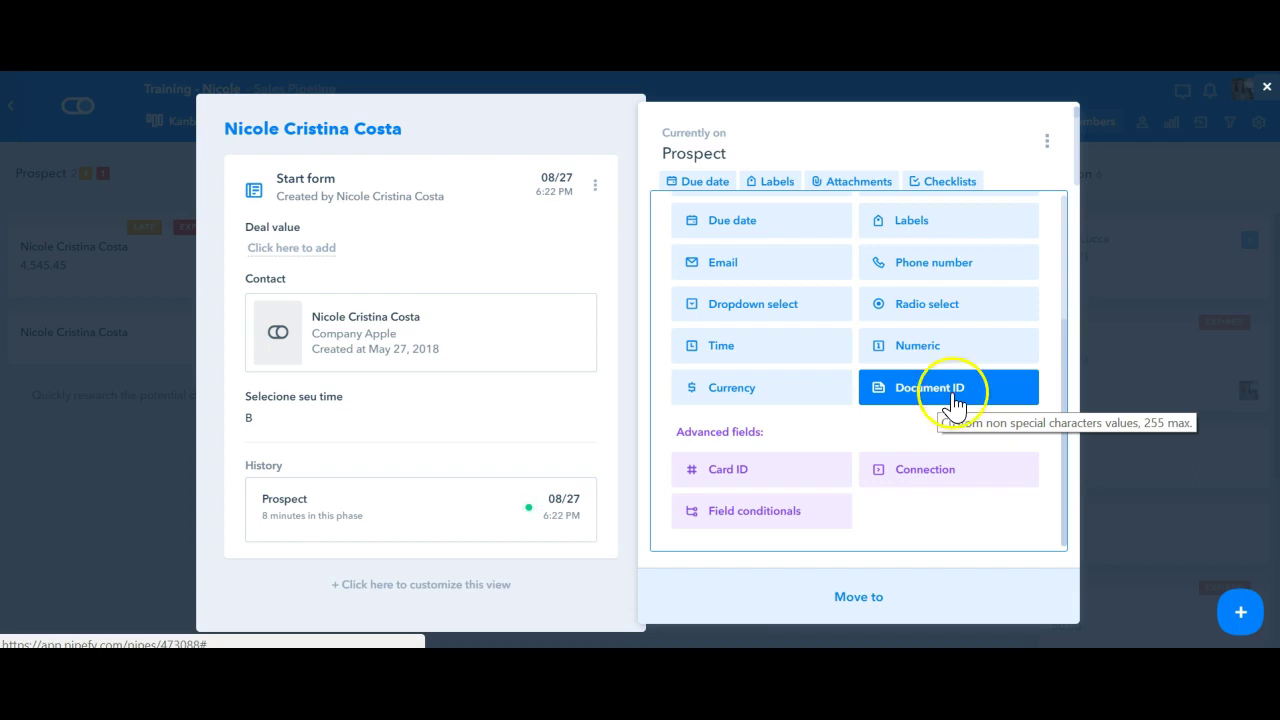
pyautogui.click(941, 310)
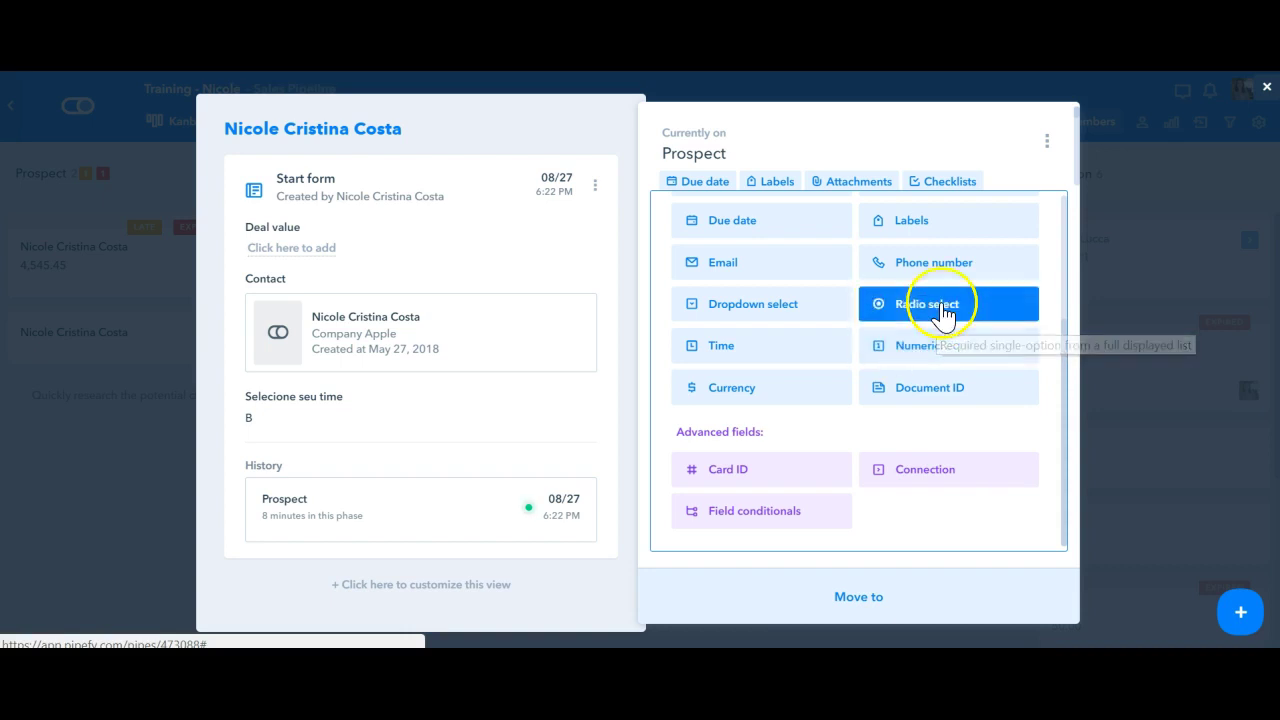
pyautogui.click(752, 329)
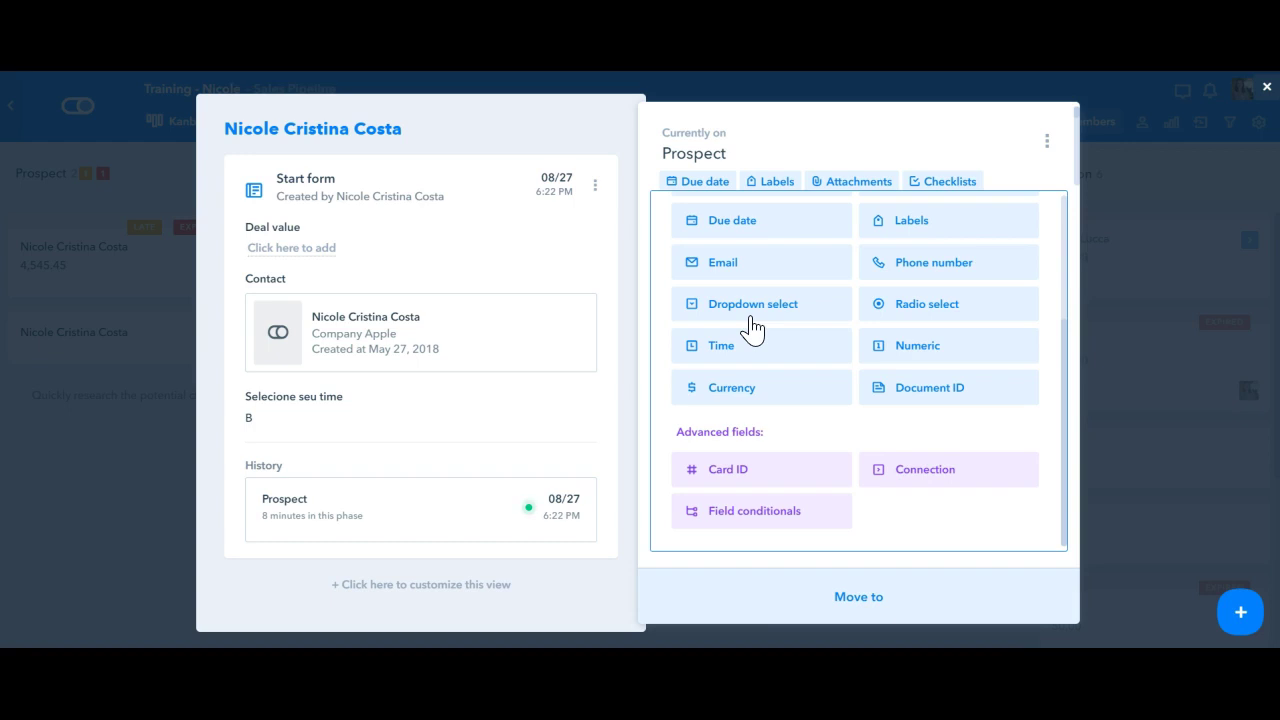
# Step: Inspect a new Connection field's advanced rules and autofill settings, and close it without saving
pyautogui.click(929, 472)
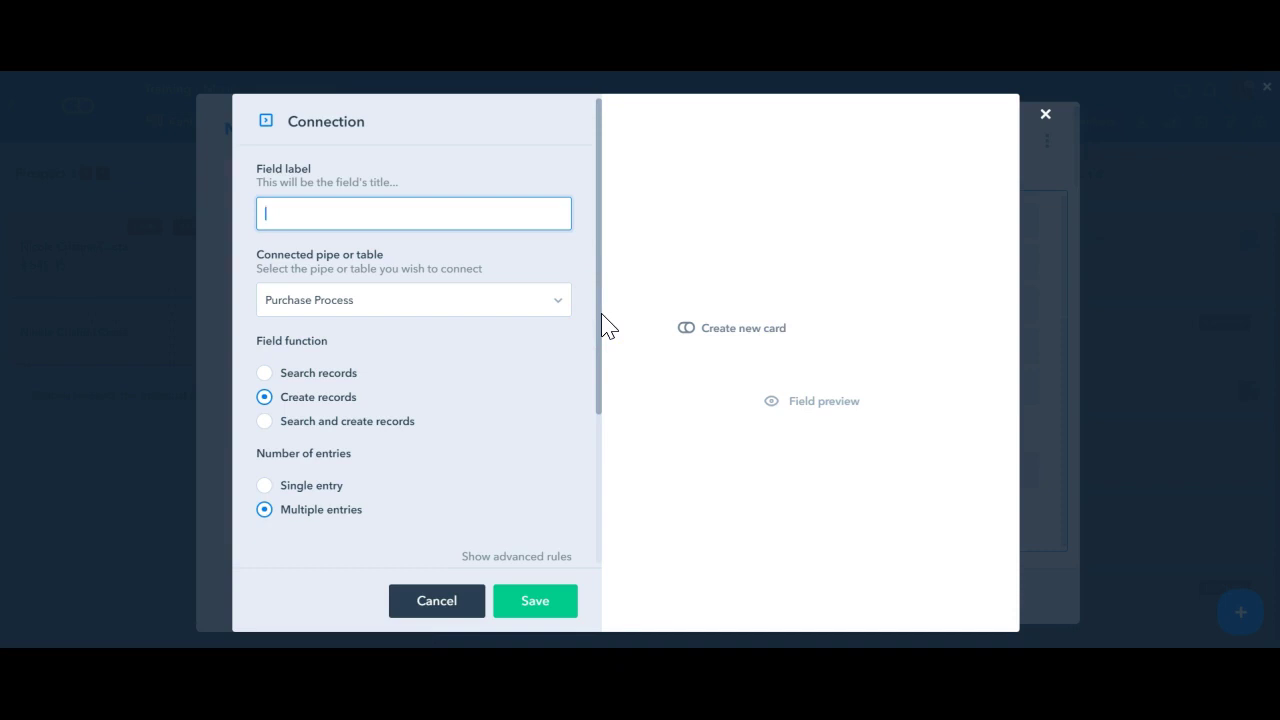
pyautogui.click(586, 257)
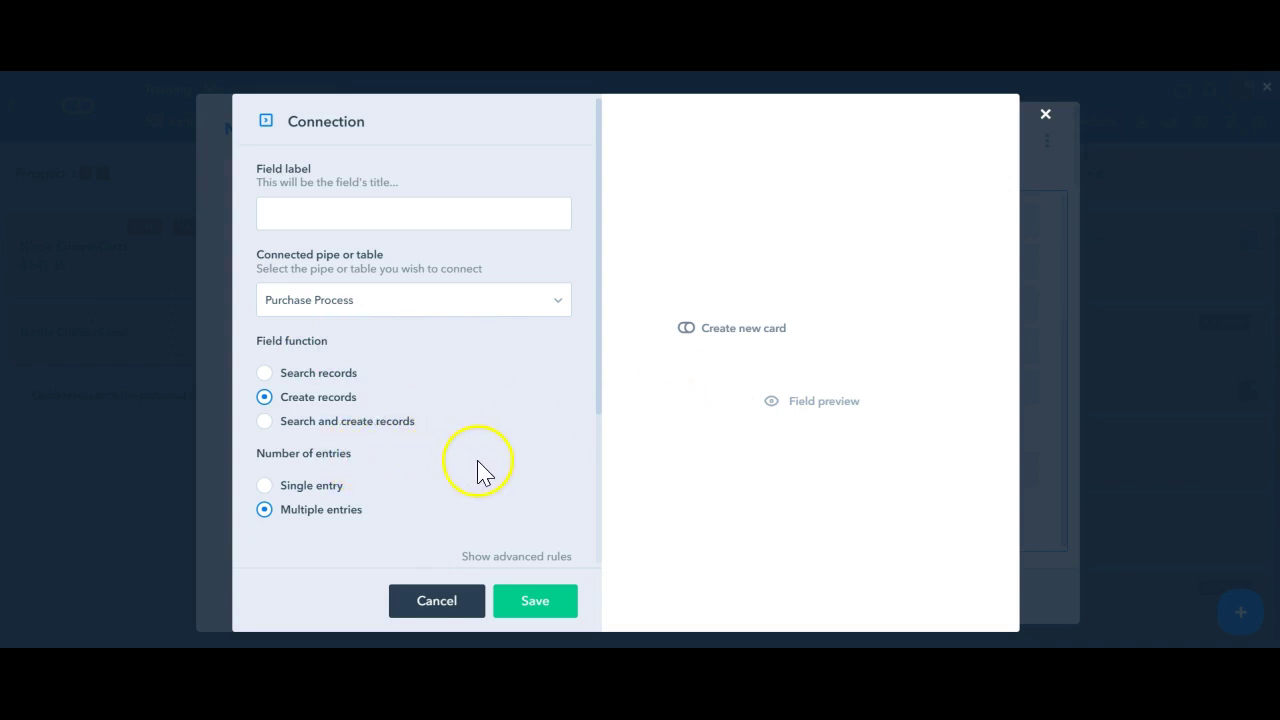
pyautogui.scroll(-1, 531, 480)
pyautogui.click(537, 464)
pyautogui.scroll(-2, 540, 385)
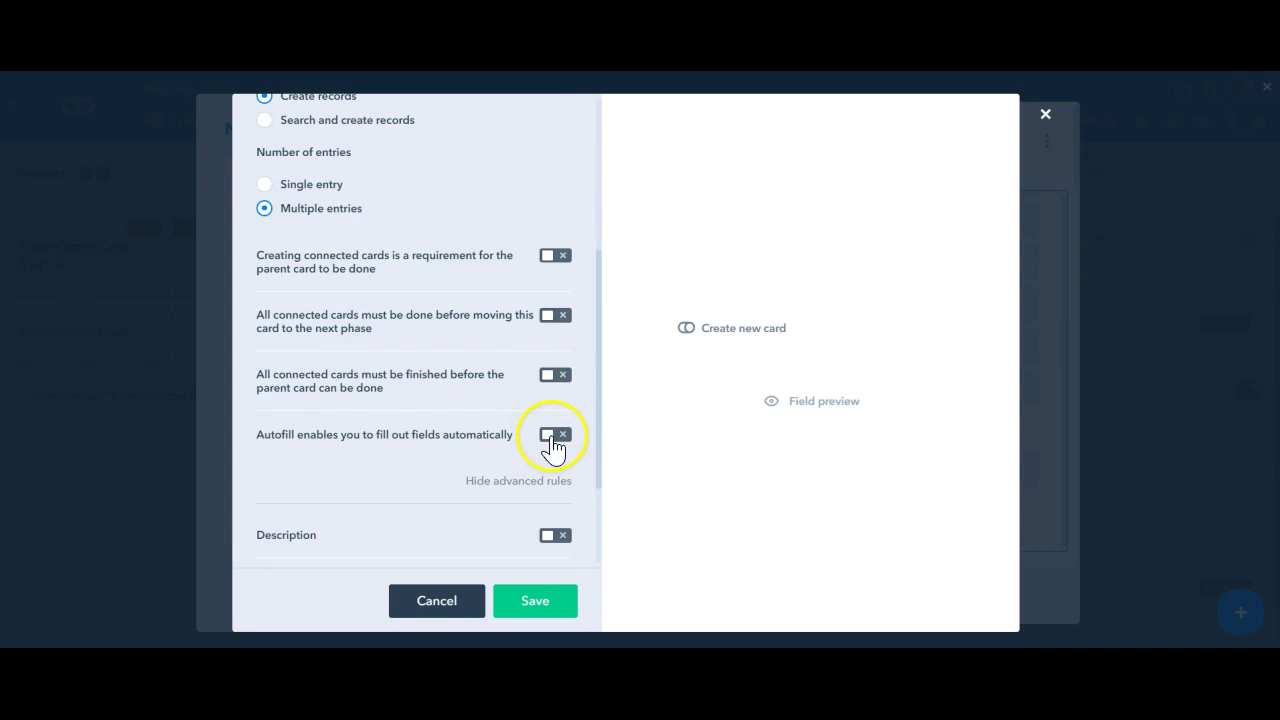
pyautogui.click(550, 435)
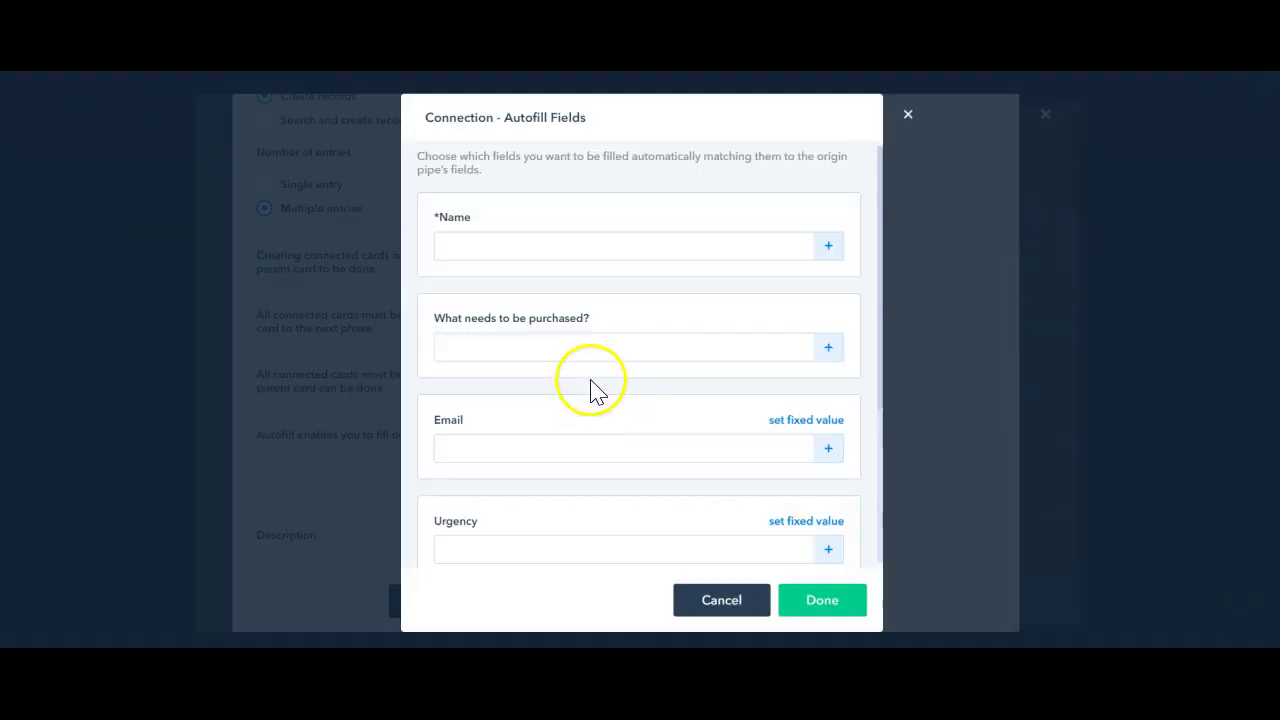
pyautogui.click(908, 115)
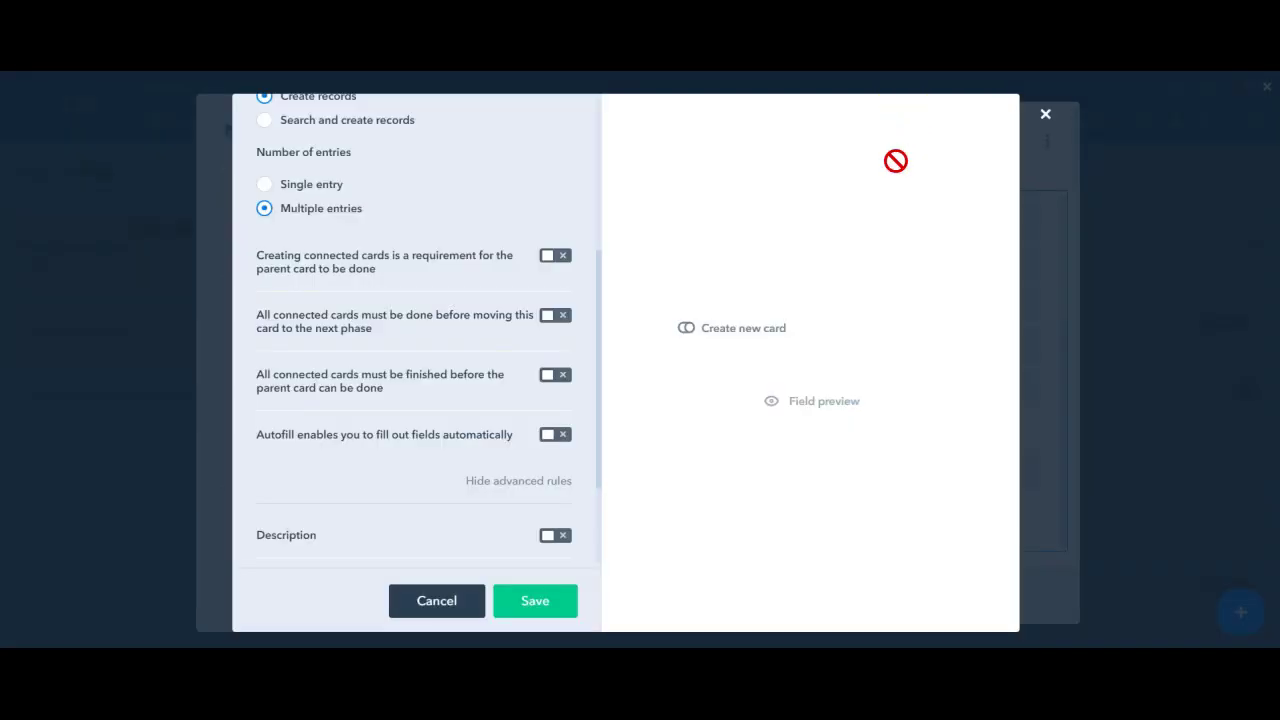
pyautogui.click(1045, 114)
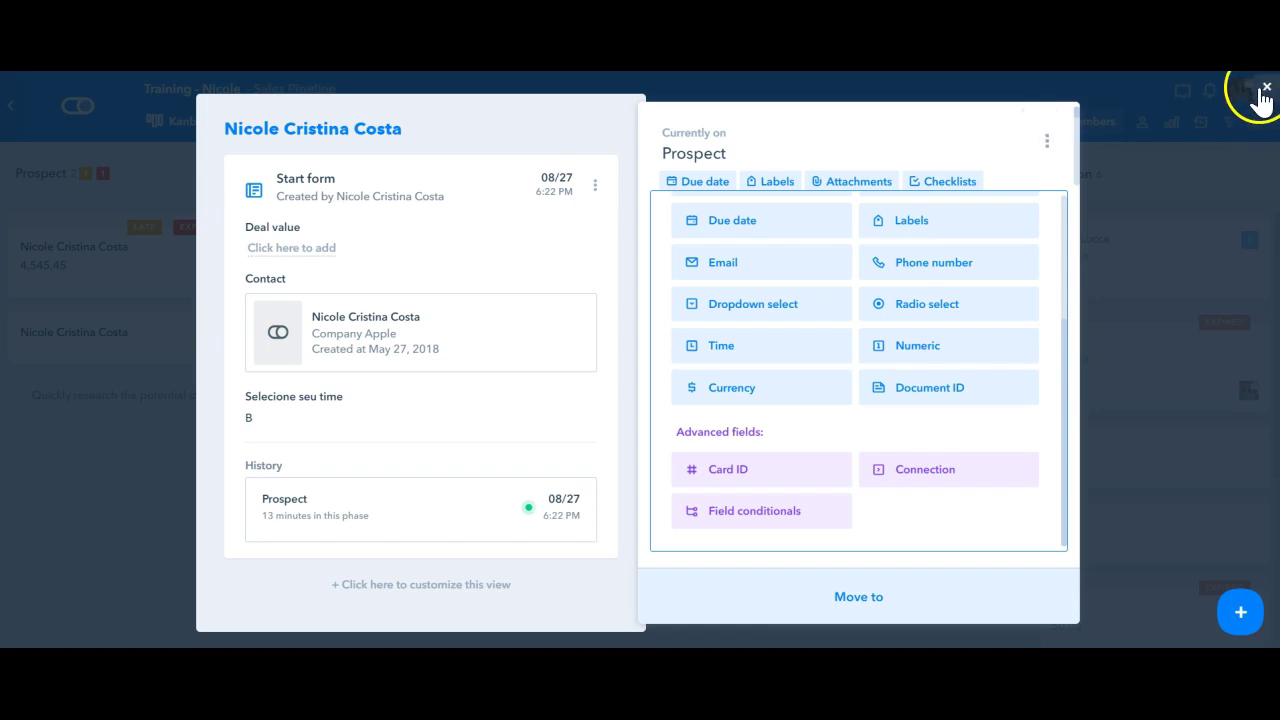
# Step: Close the card, open the New opportunity start form and examine the field types available for customizing it
pyautogui.click(1265, 90)
pyautogui.click(1238, 612)
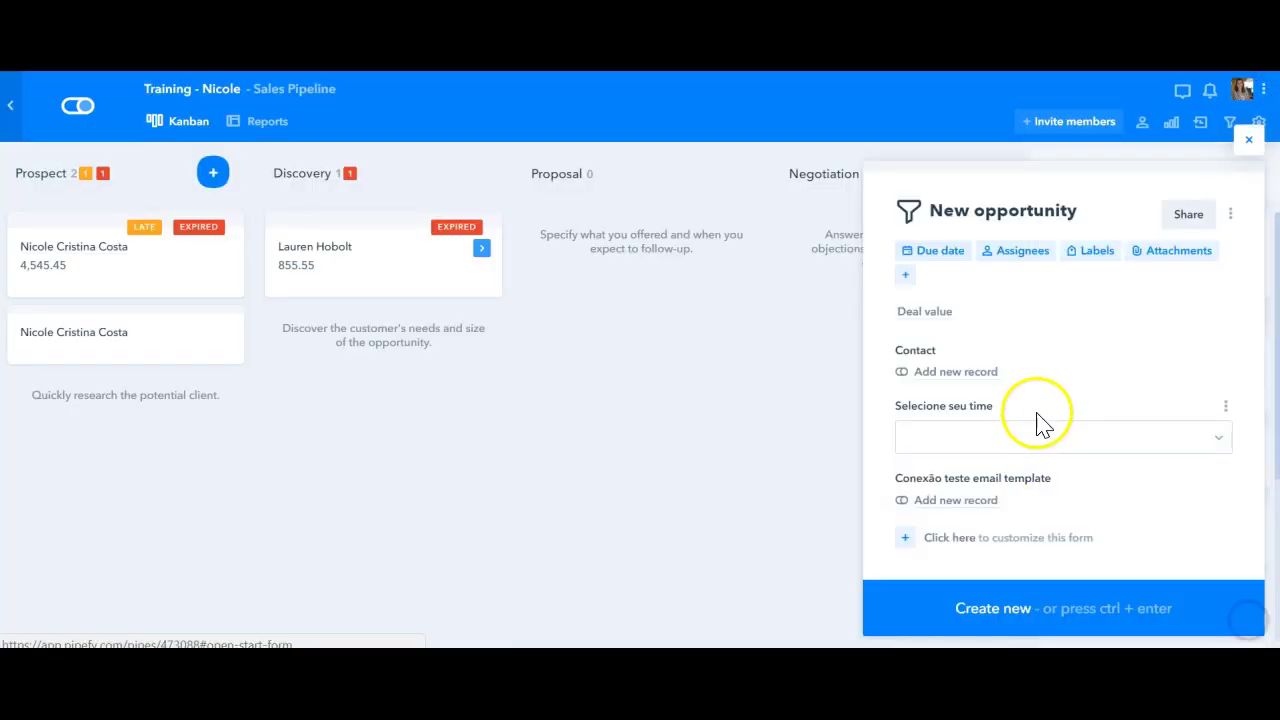
pyautogui.click(998, 540)
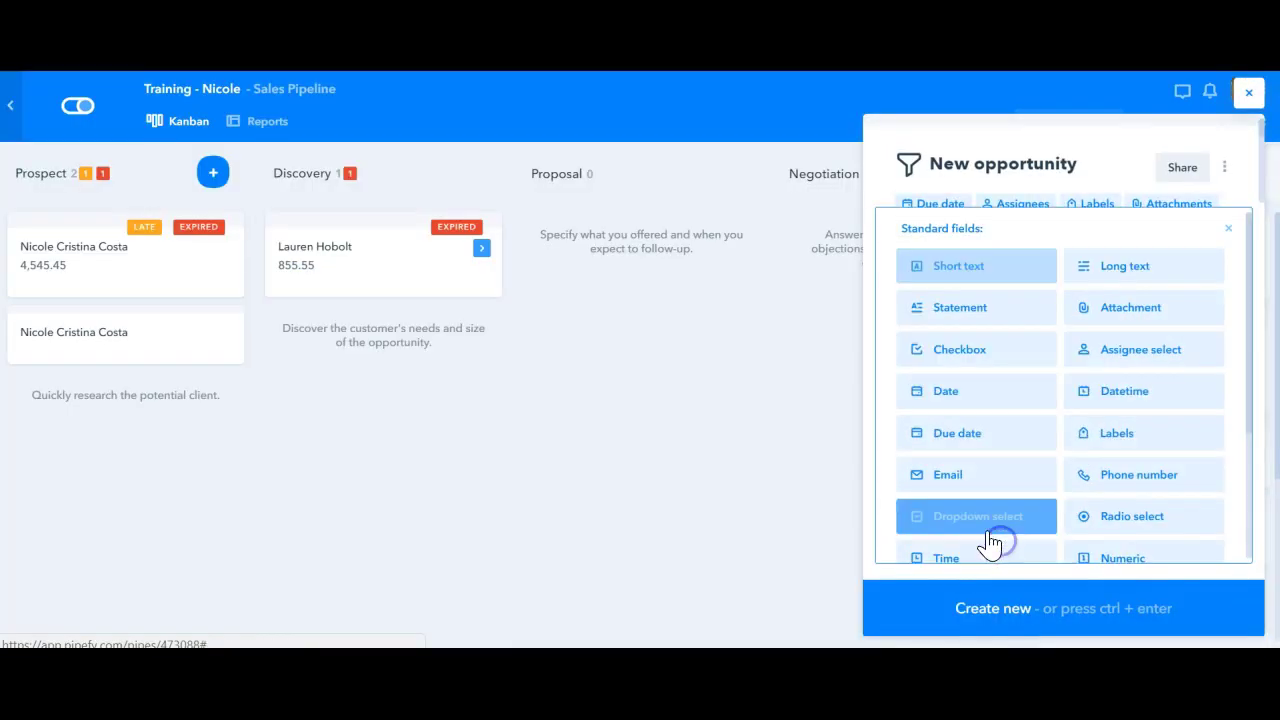
pyautogui.scroll(-2, 1120, 370)
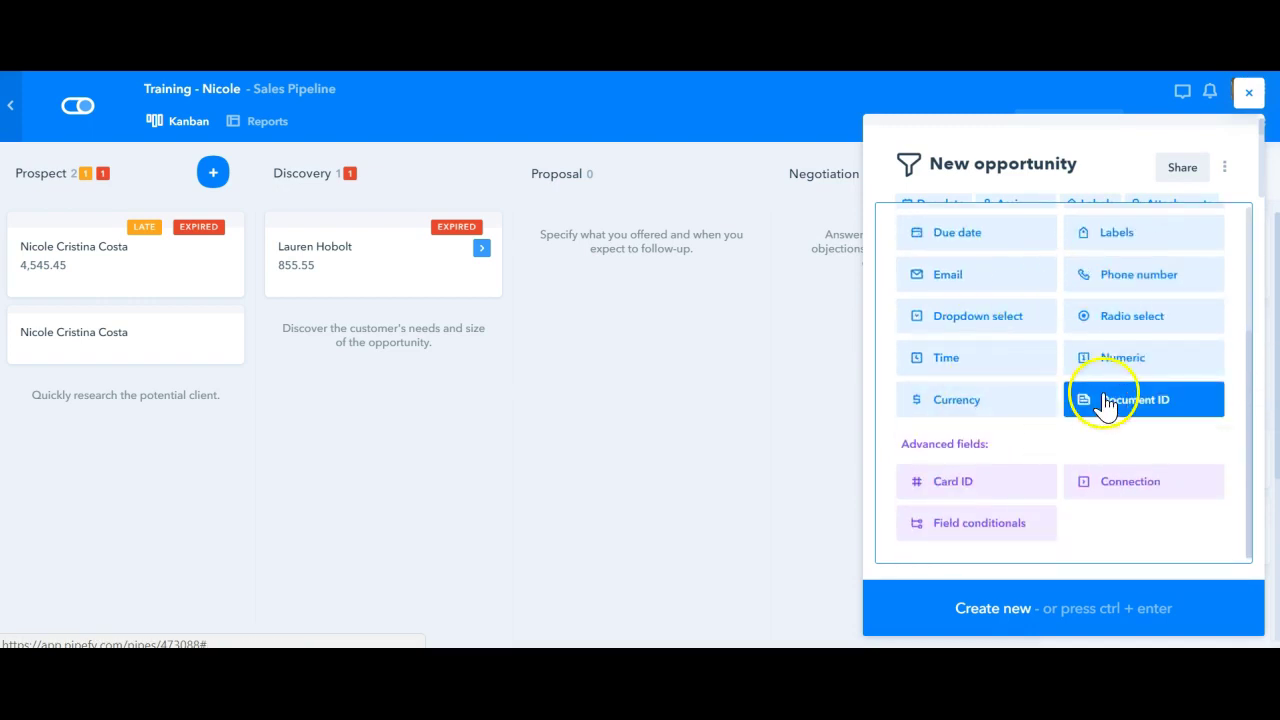
pyautogui.scroll(3, 1134, 391)
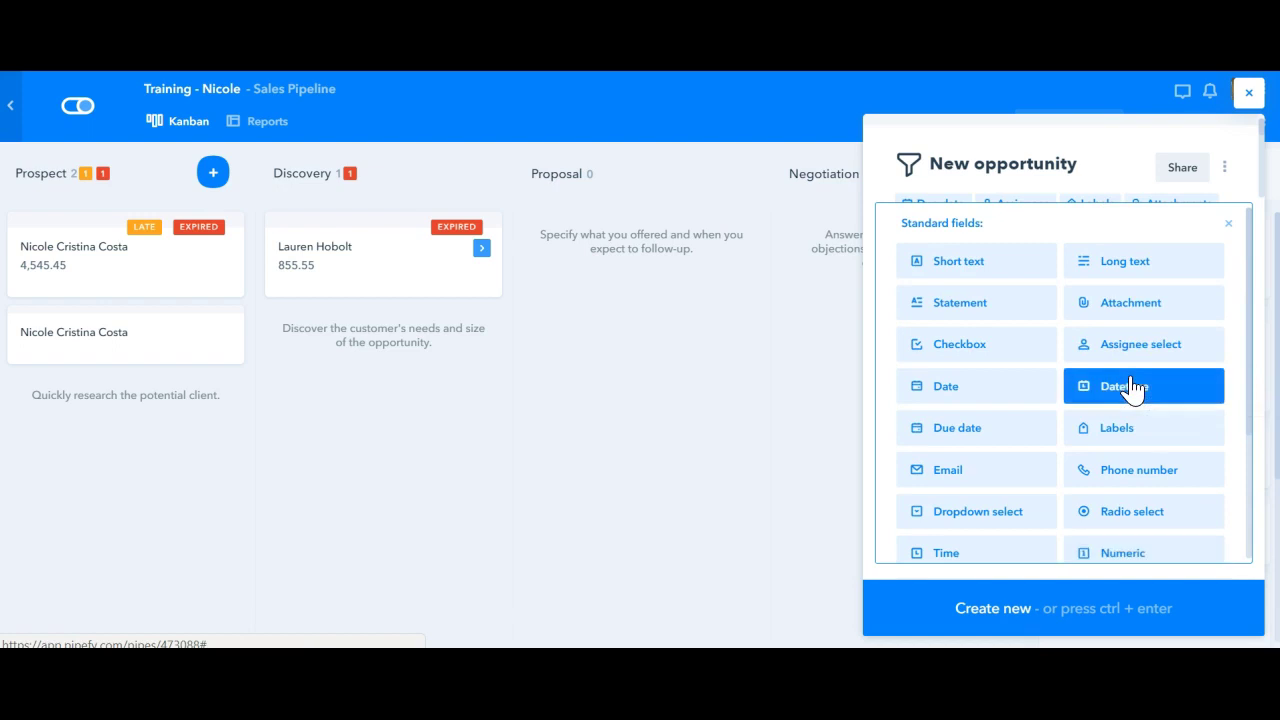
# Step: Inspect the Contact connection field's settings in the start form without saving, and review its options for editing, moving and deleting
pyautogui.click(1229, 223)
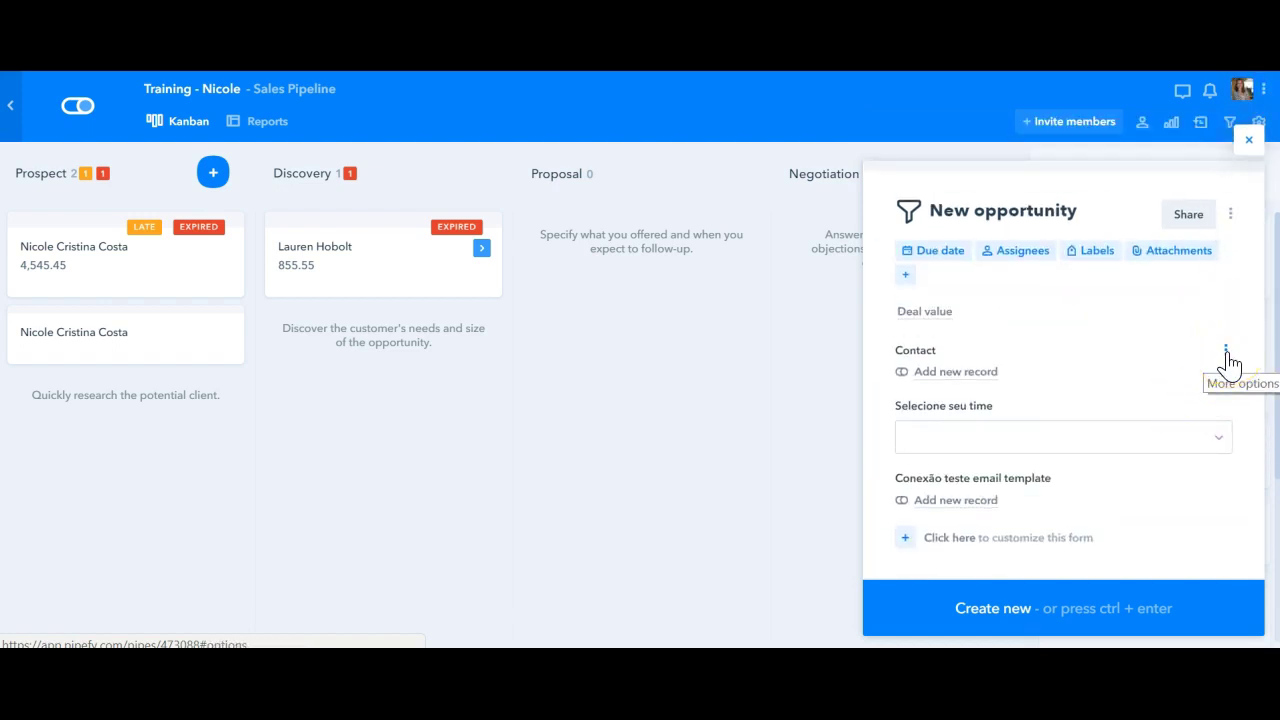
pyautogui.click(1226, 352)
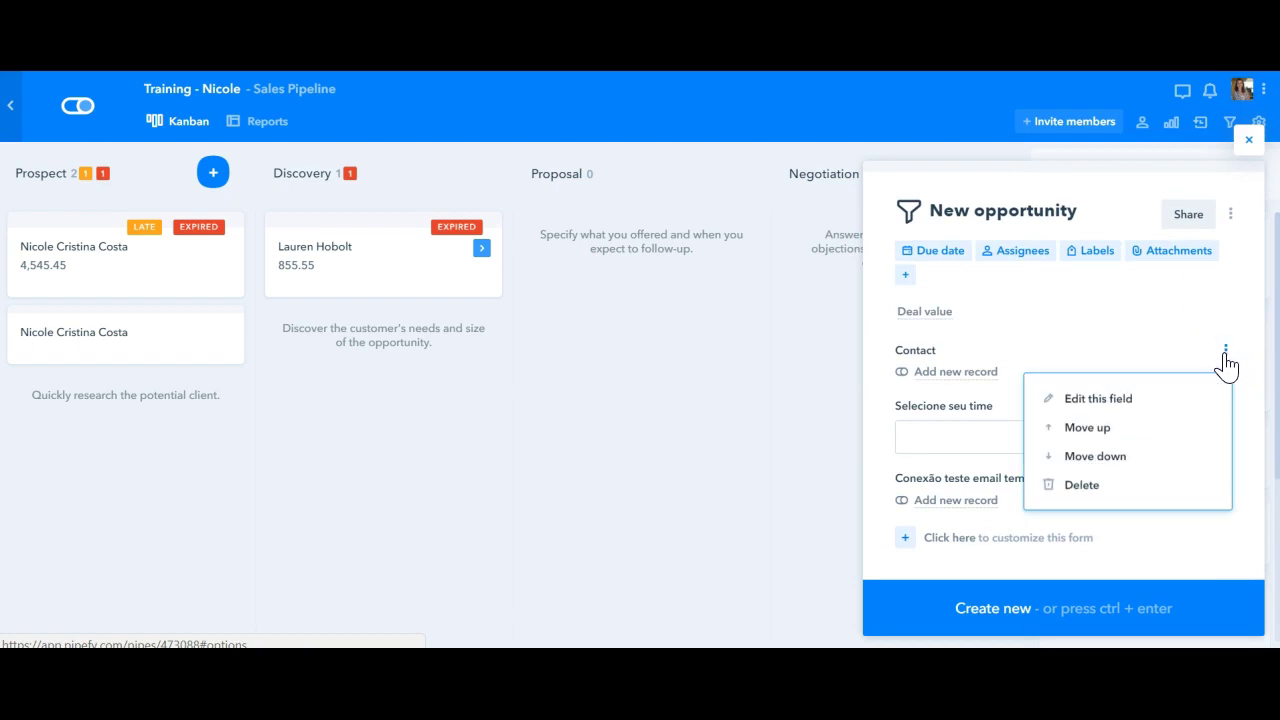
pyautogui.click(1147, 405)
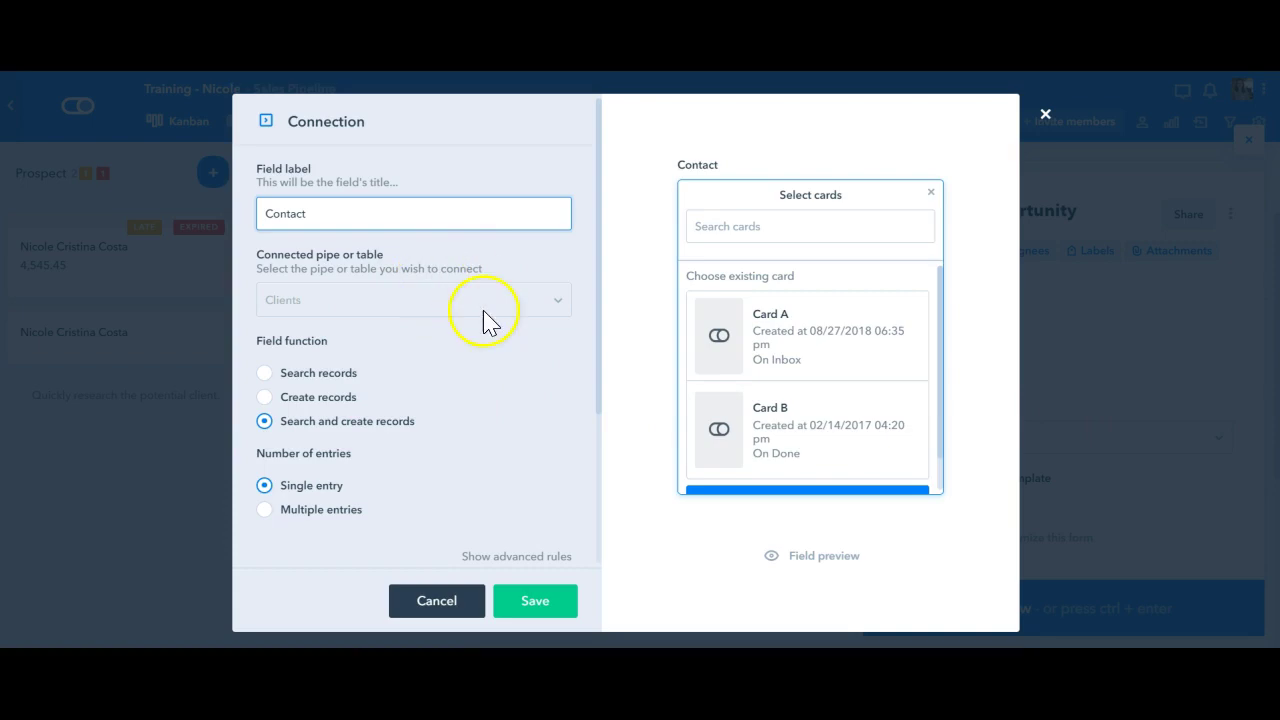
pyautogui.click(1045, 114)
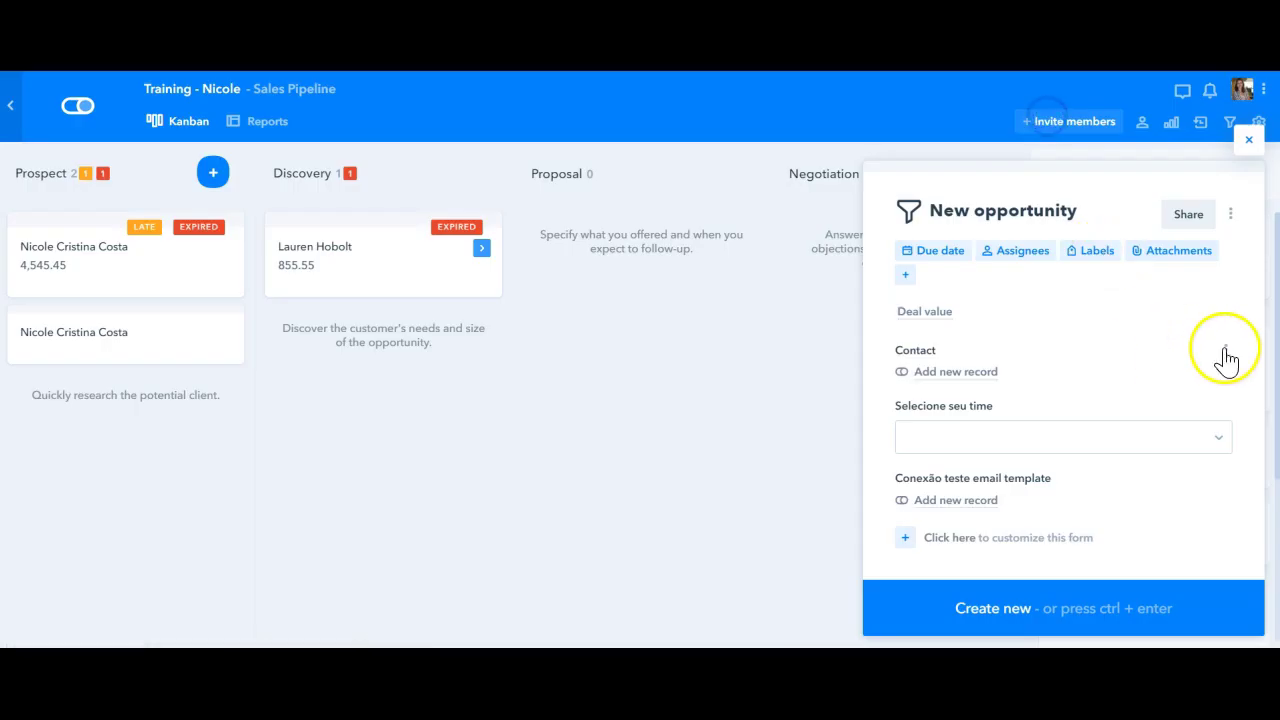
pyautogui.click(1226, 350)
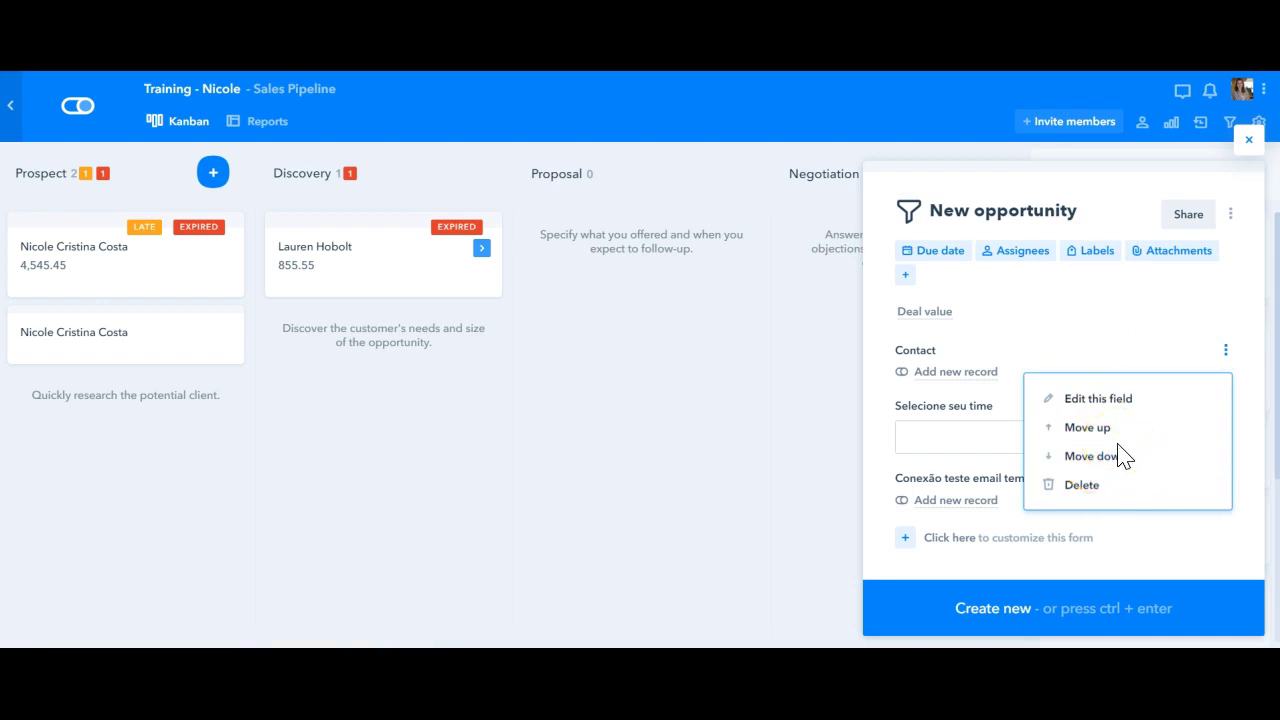
# Step: Close the New opportunity start form and open the Pipefy support chat
pyautogui.click(1249, 140)
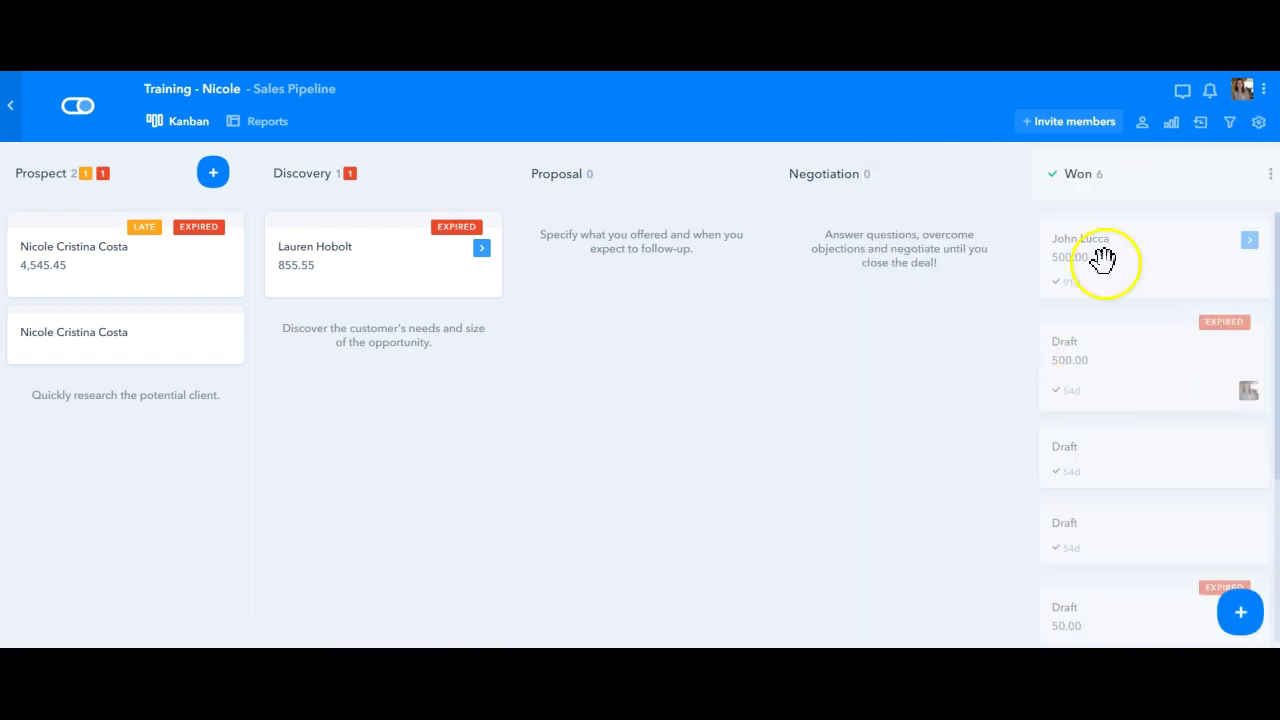
pyautogui.click(1182, 91)
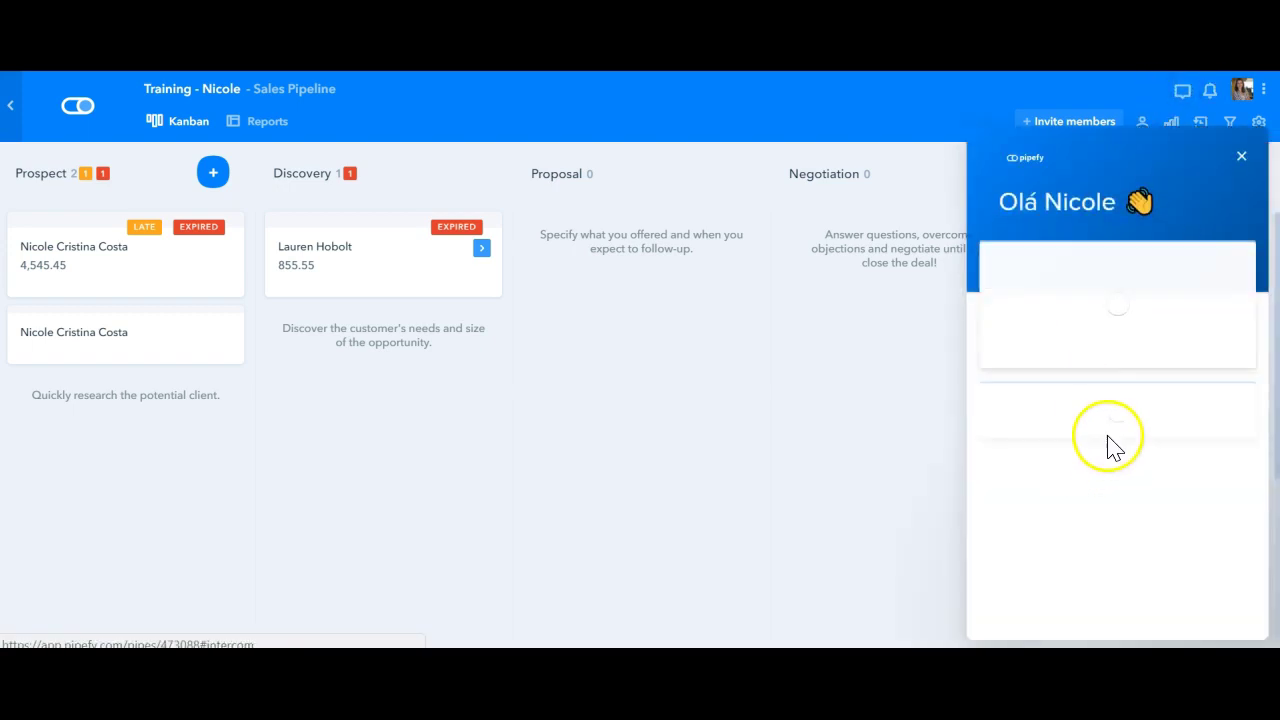